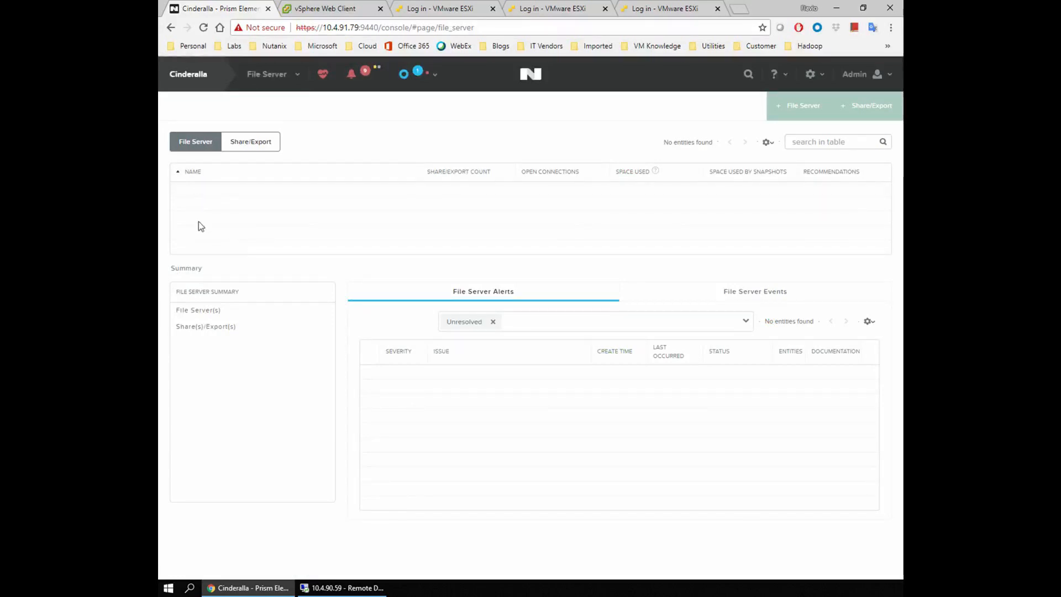
# Glance at the shares list, return to File Server, and open Cluster Details.
pyautogui.click(245, 144)
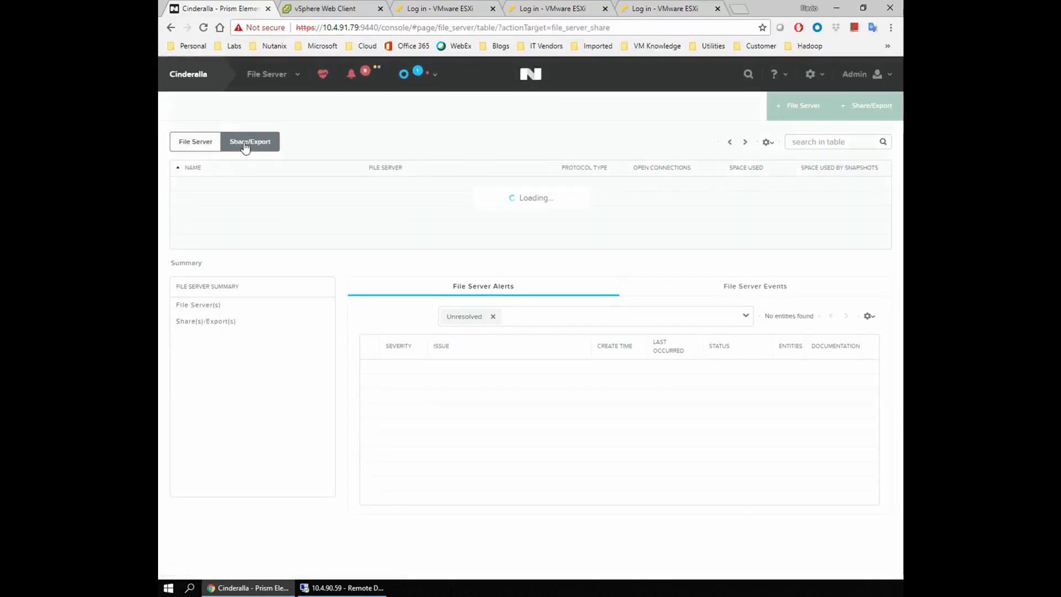
pyautogui.click(193, 142)
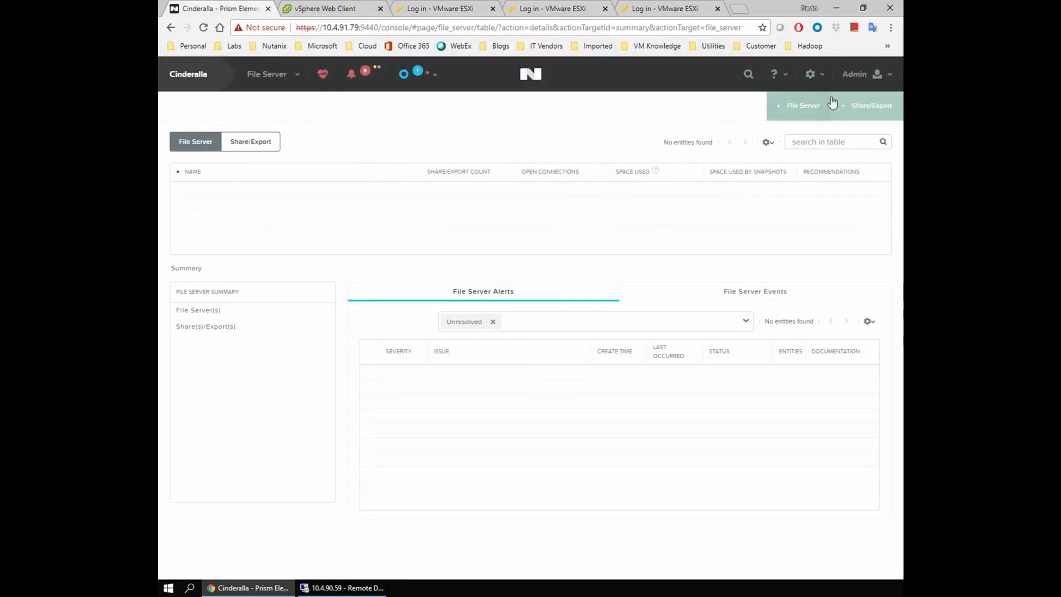
pyautogui.click(822, 77)
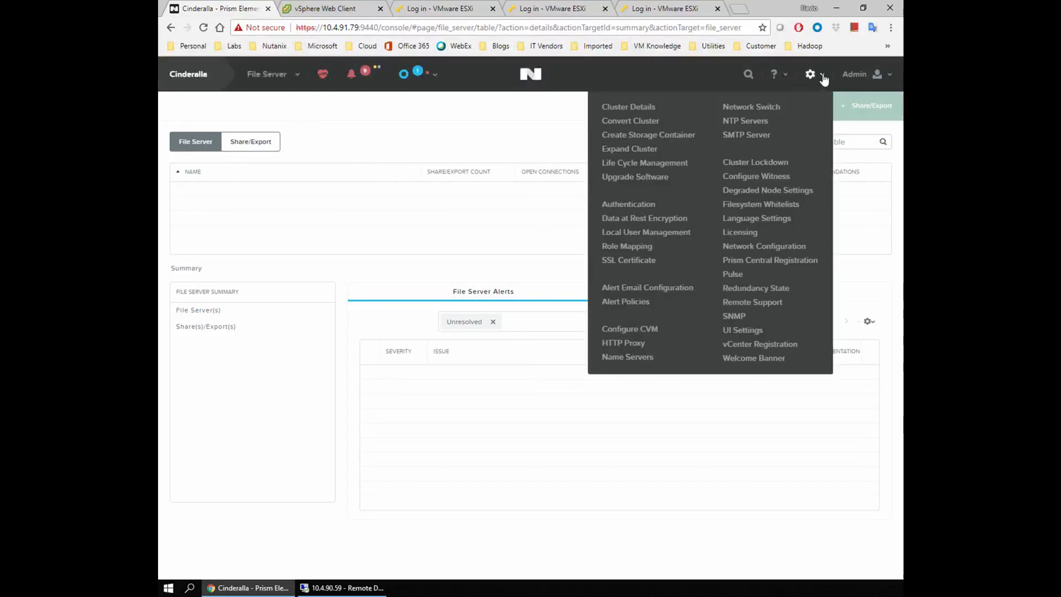
pyautogui.click(631, 108)
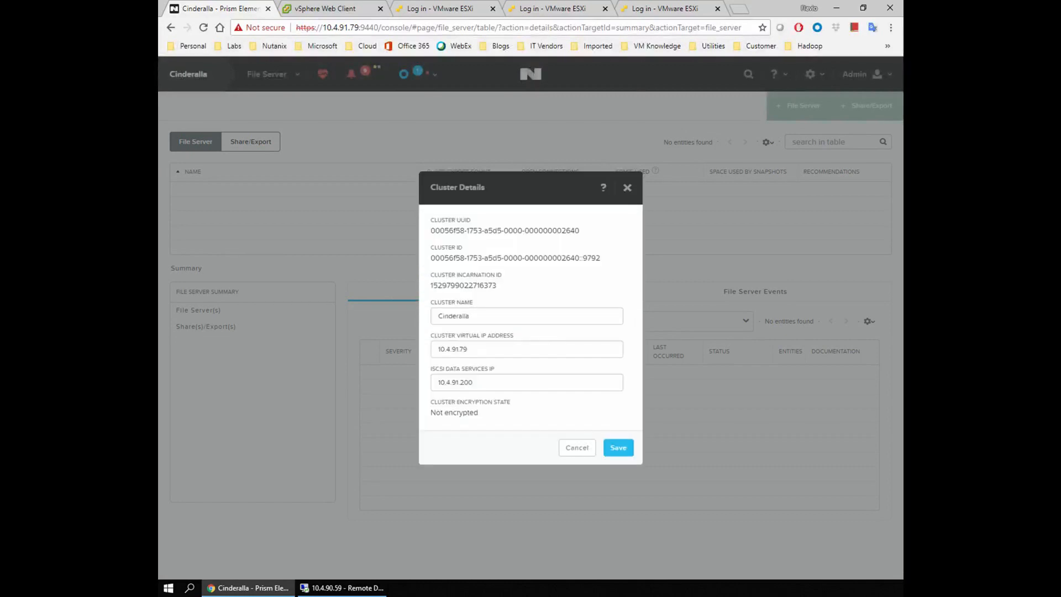
# Inspect the iSCSI data services IP 10.4.91.200 and cancel without changes.
pyautogui.moveTo(475, 383); pyautogui.dragTo(383, 436)
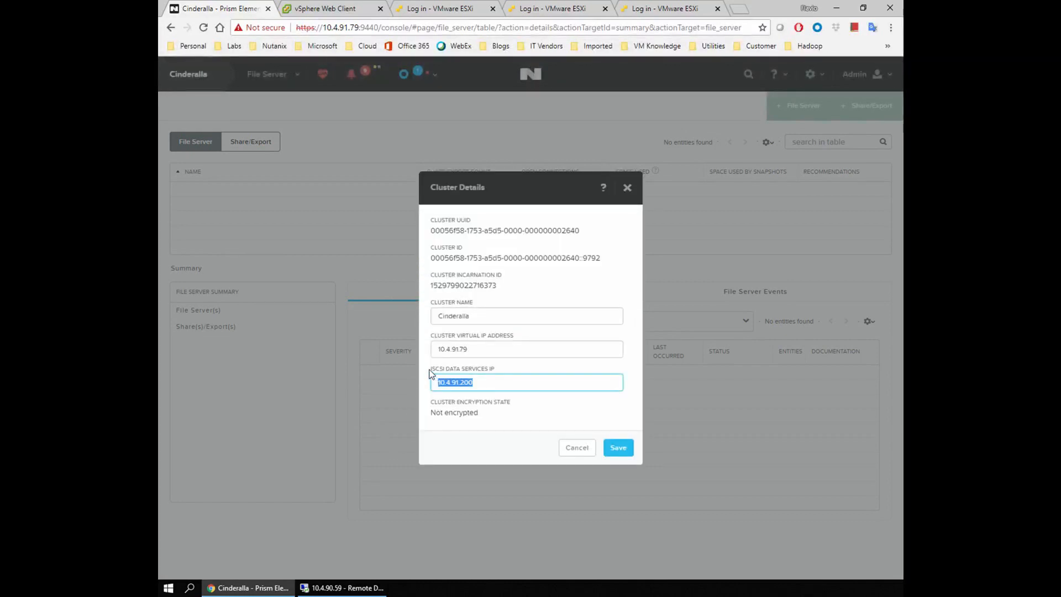
pyautogui.moveTo(474, 383); pyautogui.dragTo(406, 416)
pyautogui.click(488, 384)
pyautogui.hotkey('ctrl', 'a')
pyautogui.click(473, 383)
pyautogui.click(576, 448)
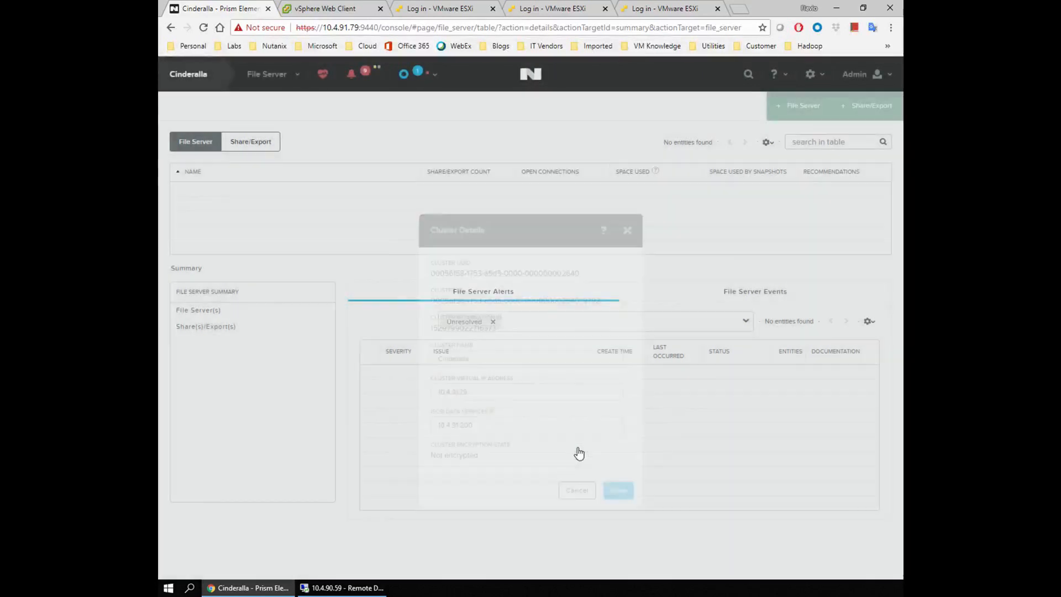
# In Upgrade Software's File Server versions, continue with 2.2.3 to launch Create File Server.
pyautogui.click(821, 77)
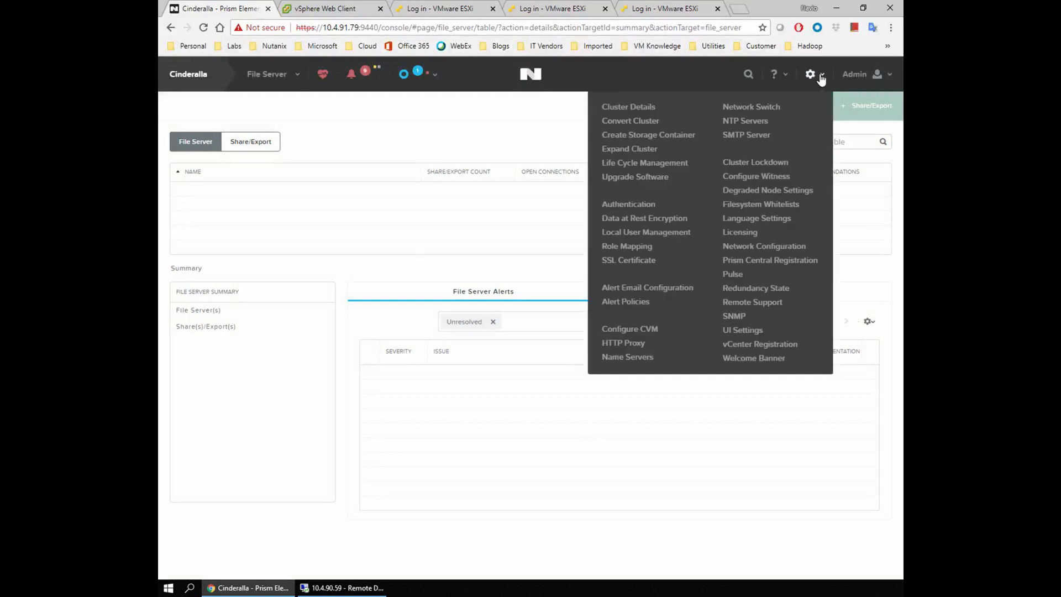
pyautogui.click(628, 178)
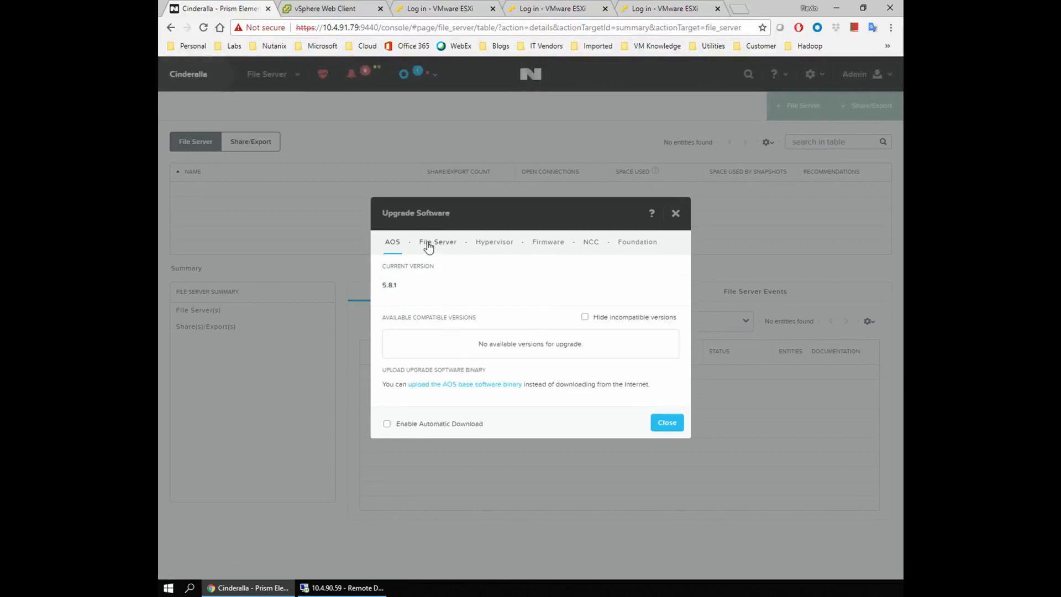
pyautogui.click(428, 245)
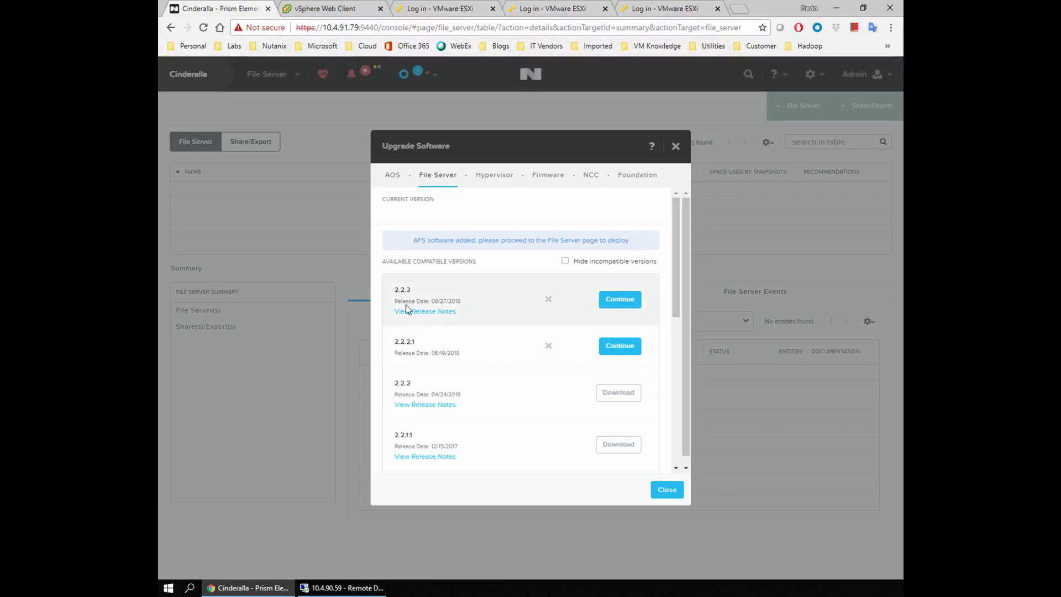
pyautogui.click(377, 304)
pyautogui.scroll(-3, 517, 370)
pyautogui.scroll(3, 516, 369)
pyautogui.click(619, 299)
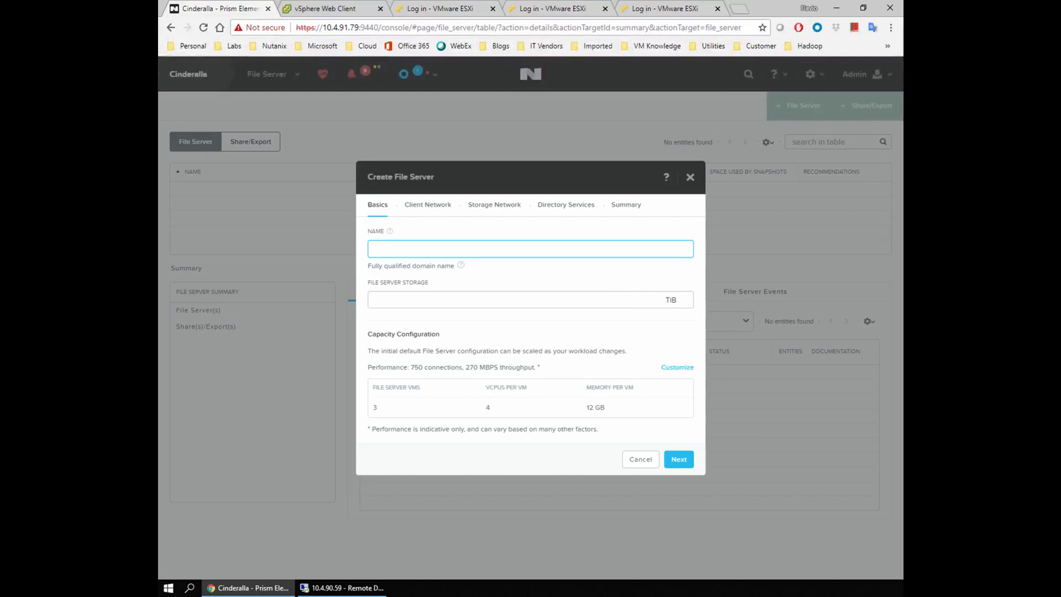
# Name the file server afs01 and set its storage to 1 TiB.
pyautogui.press('Down')
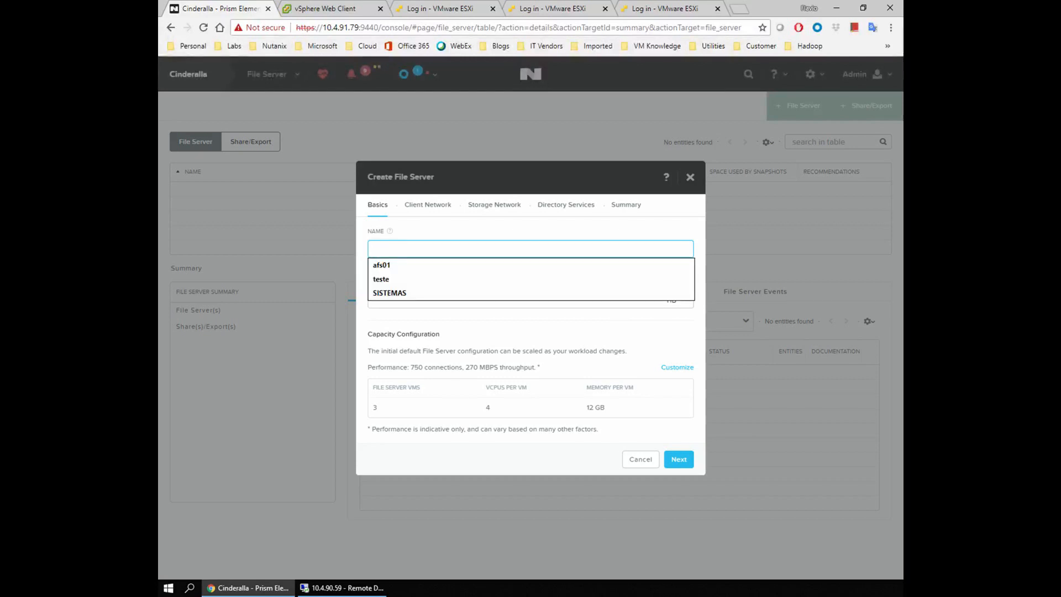
pyautogui.click(402, 267)
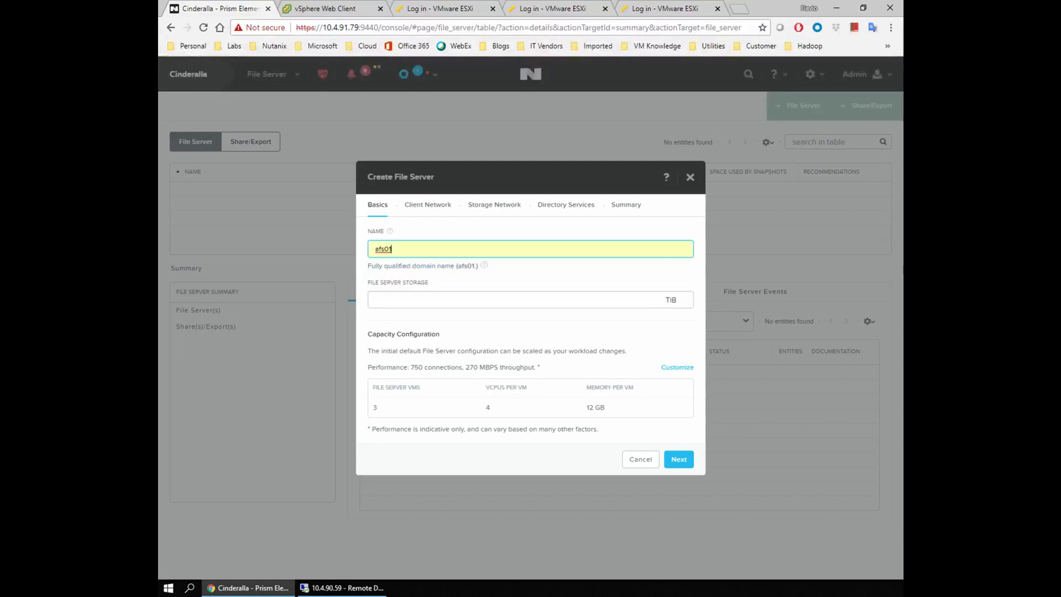
pyautogui.press('Tab')
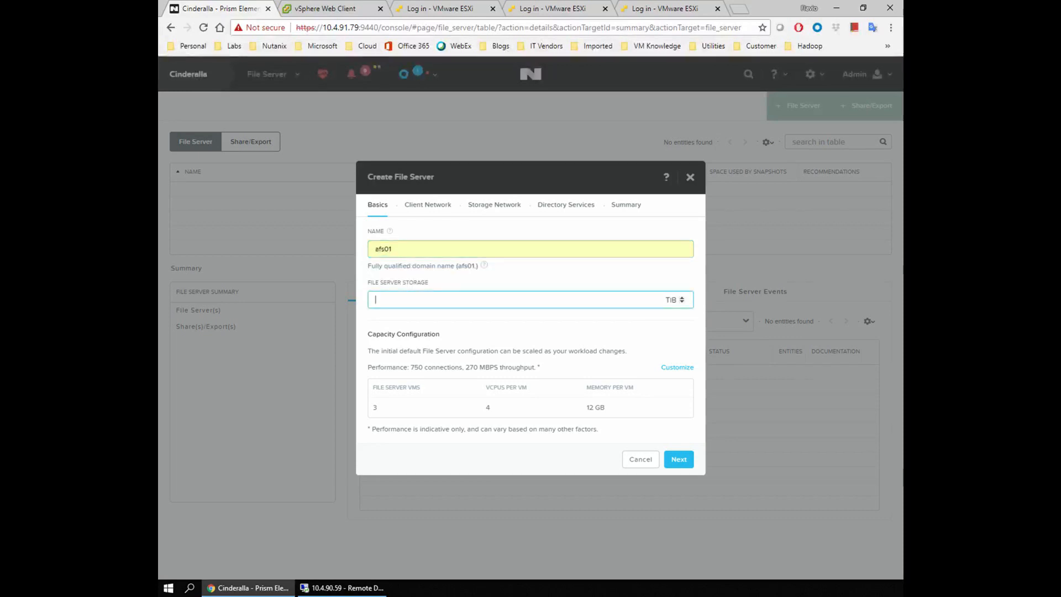
pyautogui.moveTo(392, 249); pyautogui.dragTo(384, 249)
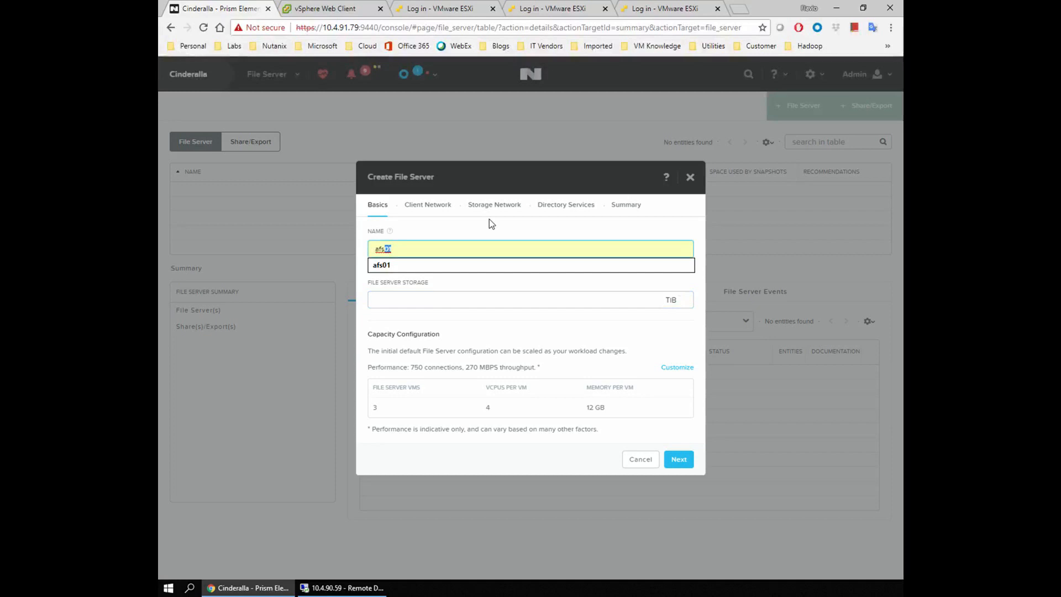
pyautogui.press('Right')
pyautogui.press('Tab')
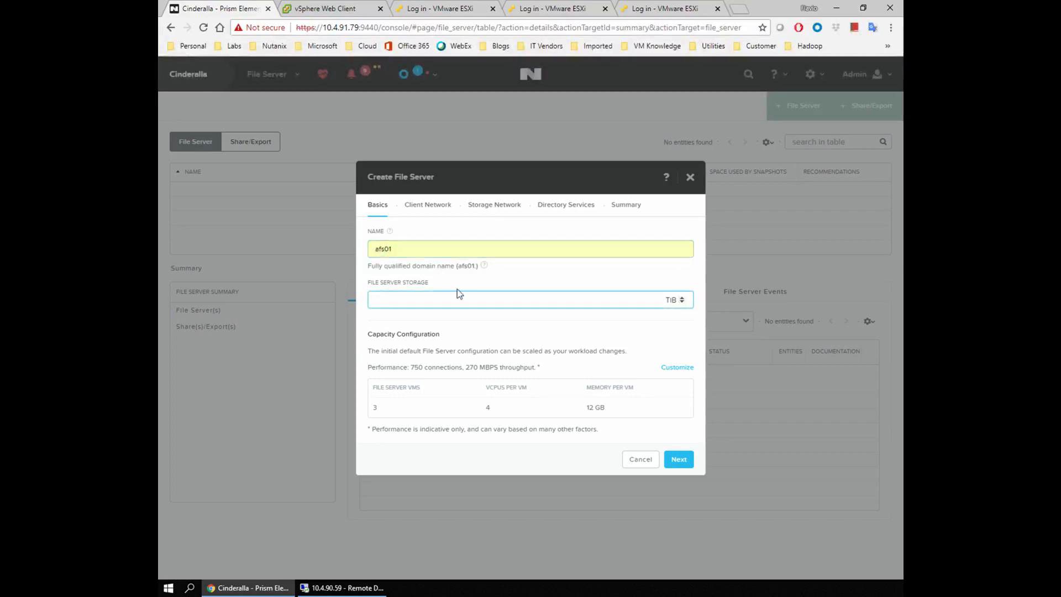
pyautogui.write('1')
pyautogui.press('Tab')
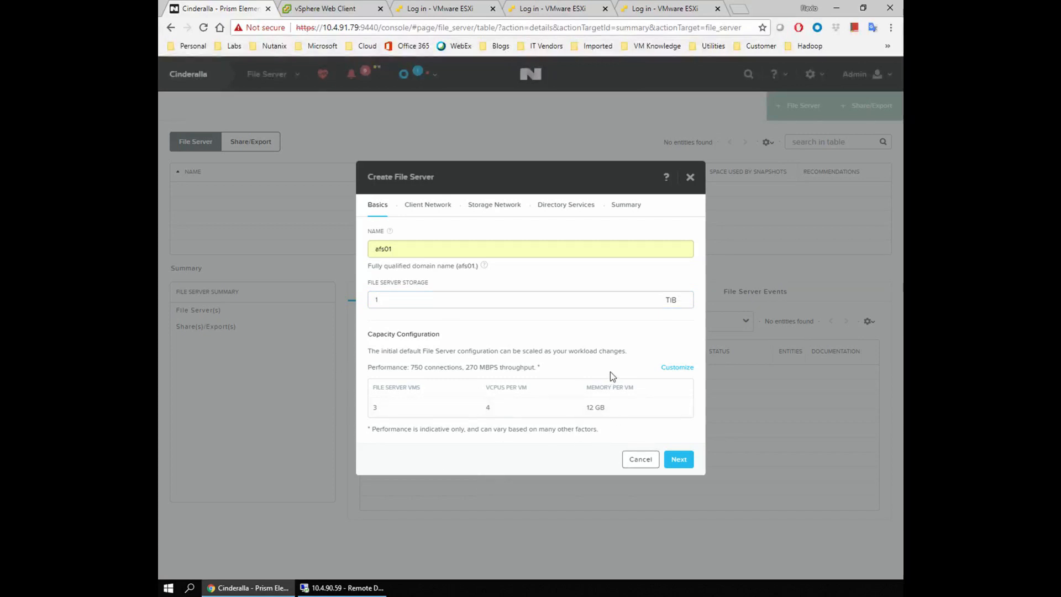
# Review the default sizing of 4 vCPUs and 12 GB memory per VM.
pyautogui.moveTo(641, 410)
pyautogui.mouseDown()
pyautogui.moveTo(365, 408)
pyautogui.moveTo(628, 407)
pyautogui.mouseUp()
pyautogui.click(388, 406)
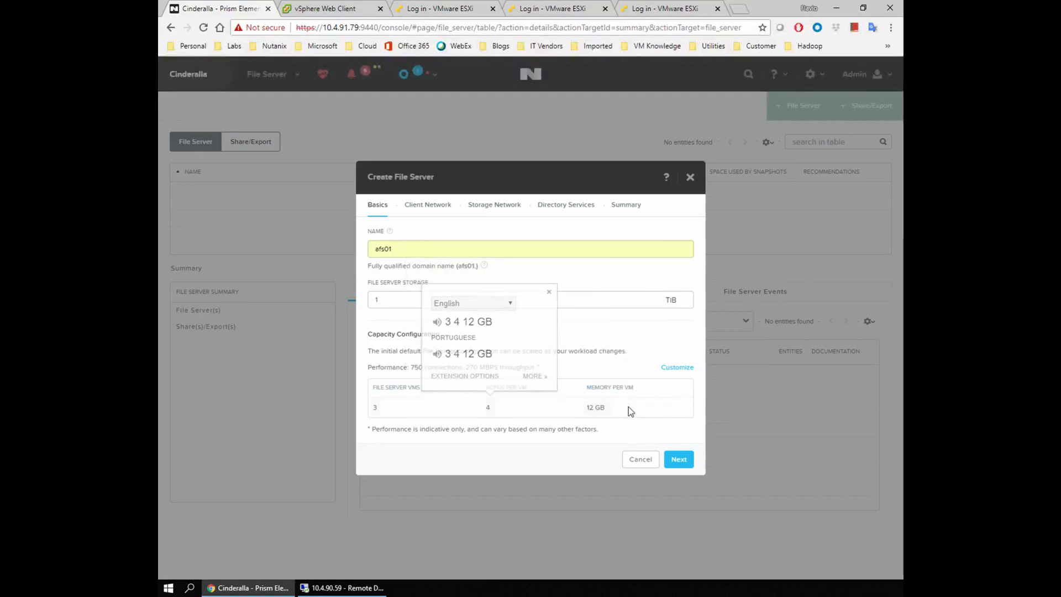
pyautogui.click(628, 406)
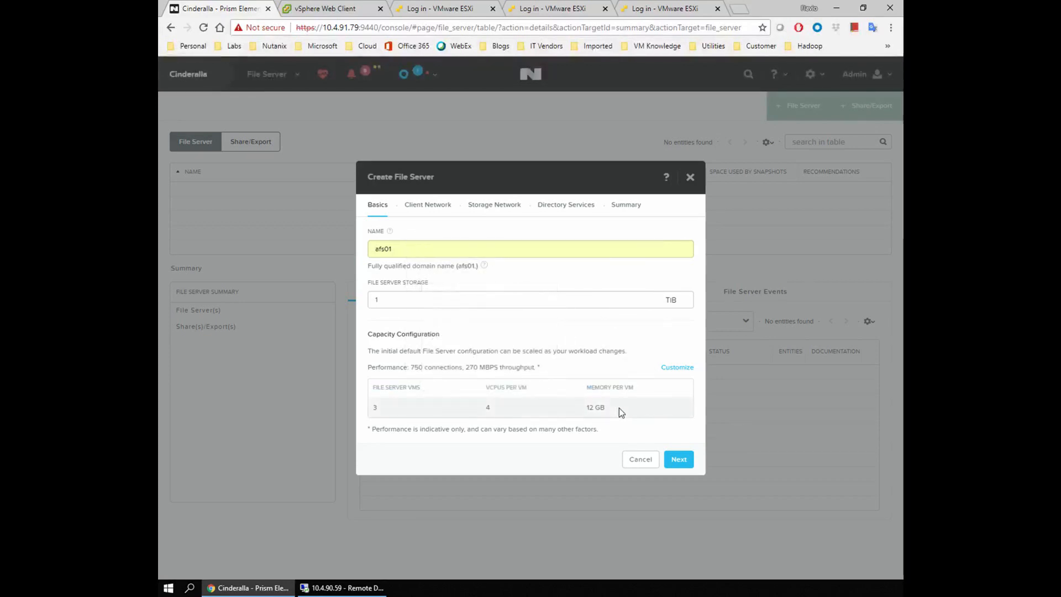
pyautogui.doubleClick(488, 413)
pyautogui.moveTo(611, 411); pyautogui.dragTo(585, 412)
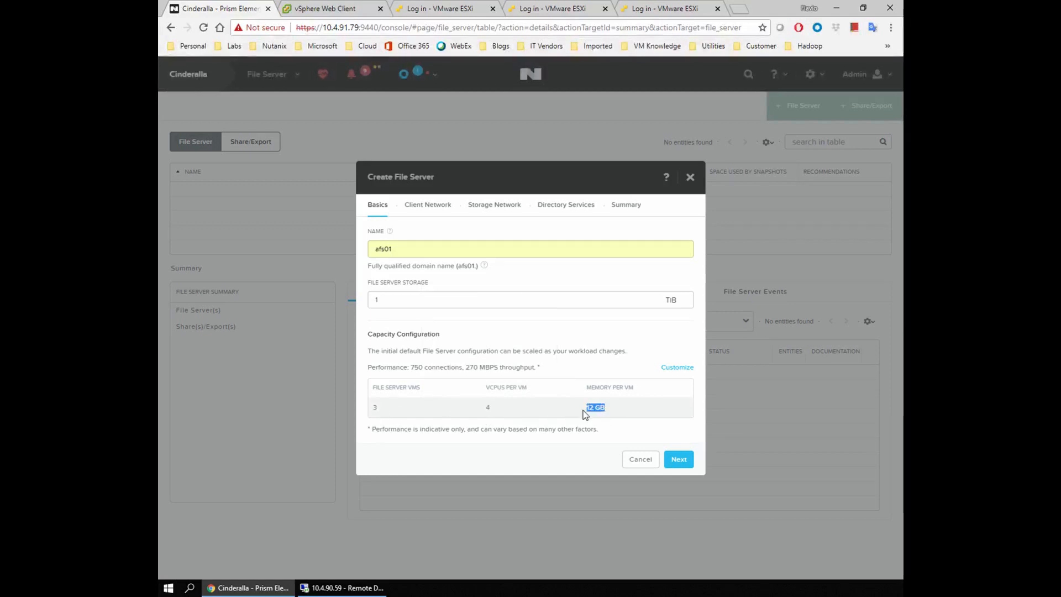
pyautogui.click(611, 414)
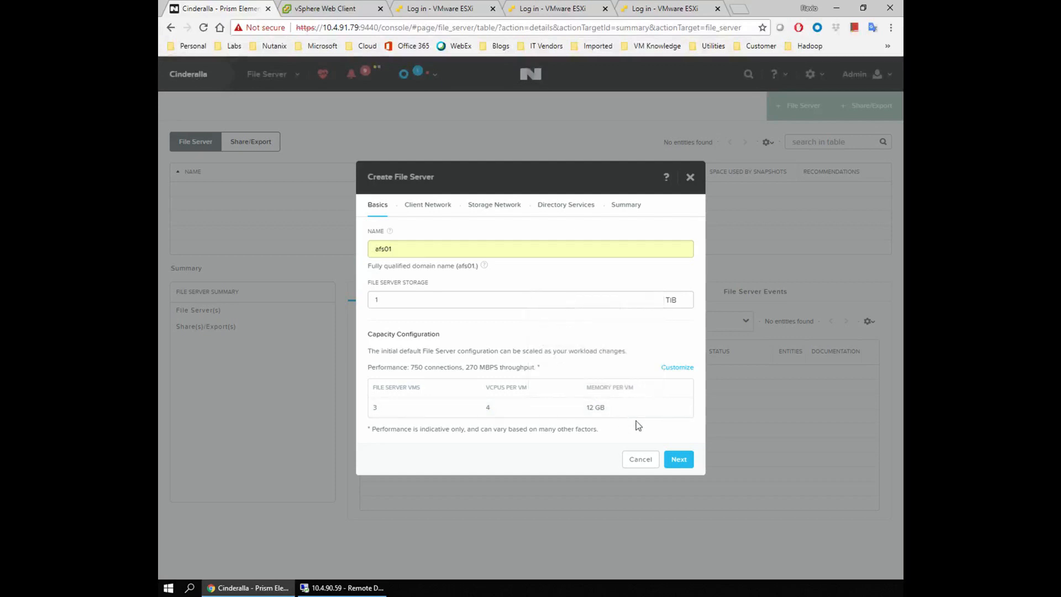
# Try 3000 concurrent connections in capacity customization, yielding 6 vCPUs and 24 GB per VM.
pyautogui.click(677, 367)
pyautogui.moveTo(437, 311); pyautogui.dragTo(399, 311)
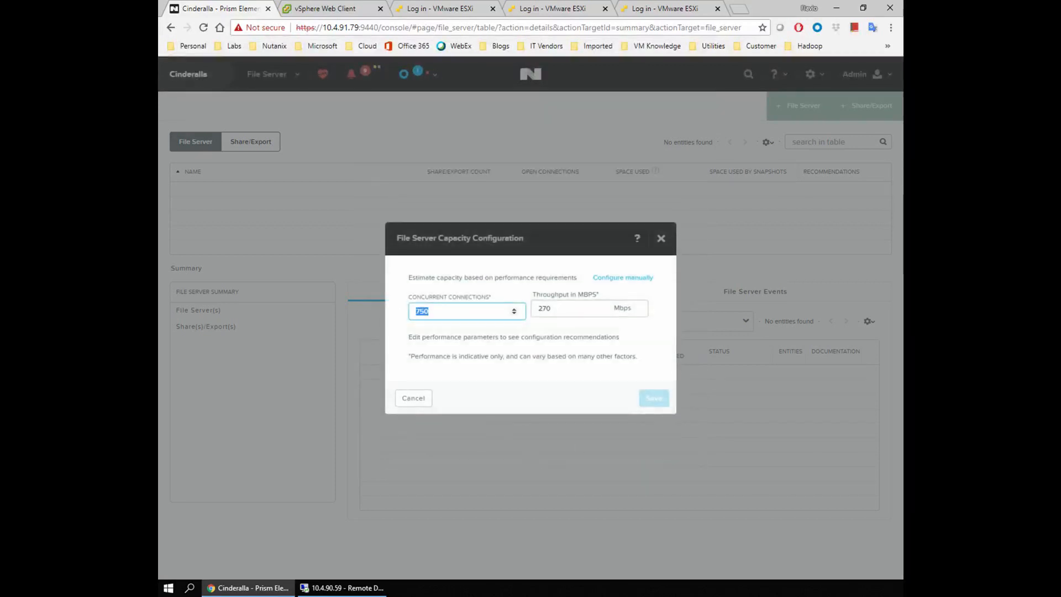
pyautogui.write('3000')
pyautogui.press('Tab')
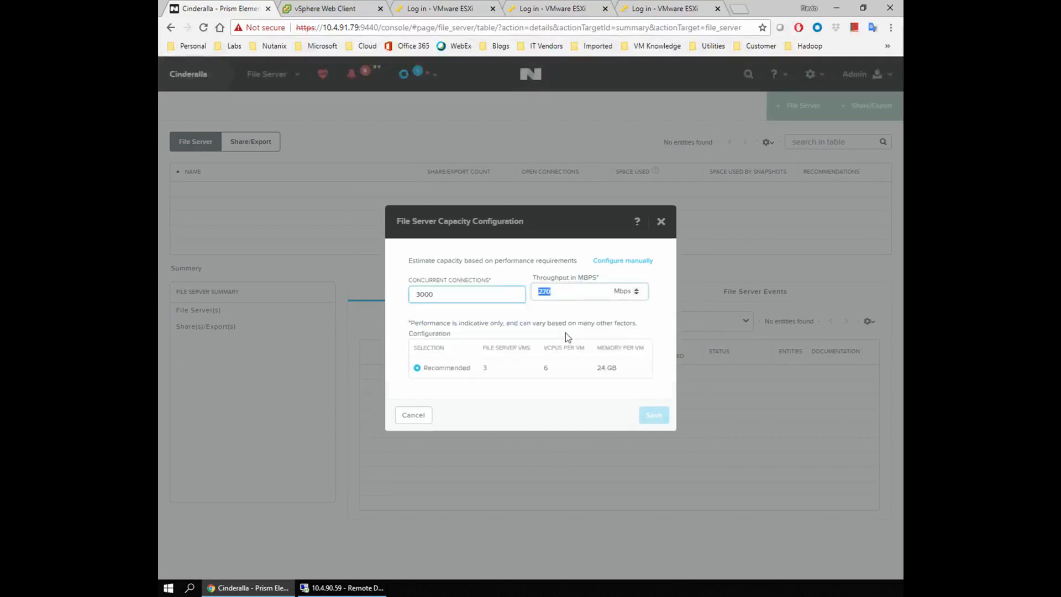
pyautogui.doubleClick(546, 368)
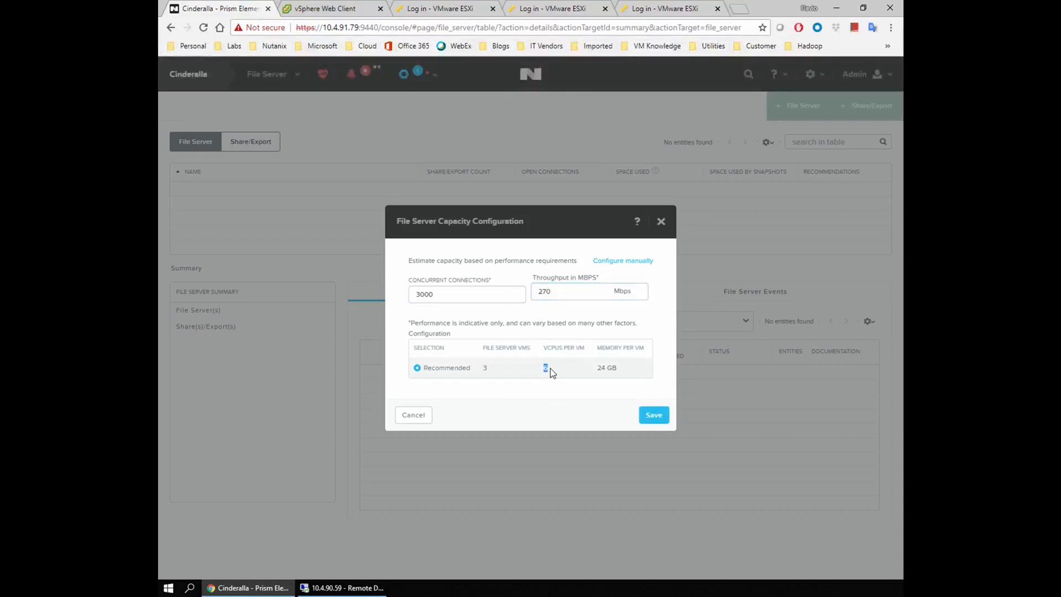
pyautogui.moveTo(617, 368); pyautogui.dragTo(601, 367)
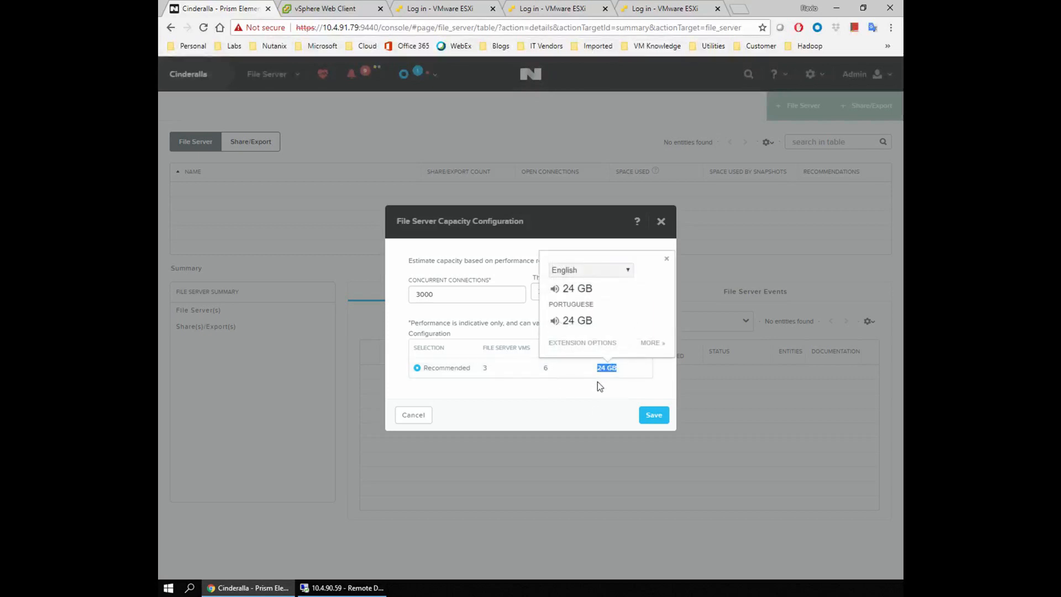
pyautogui.click(598, 385)
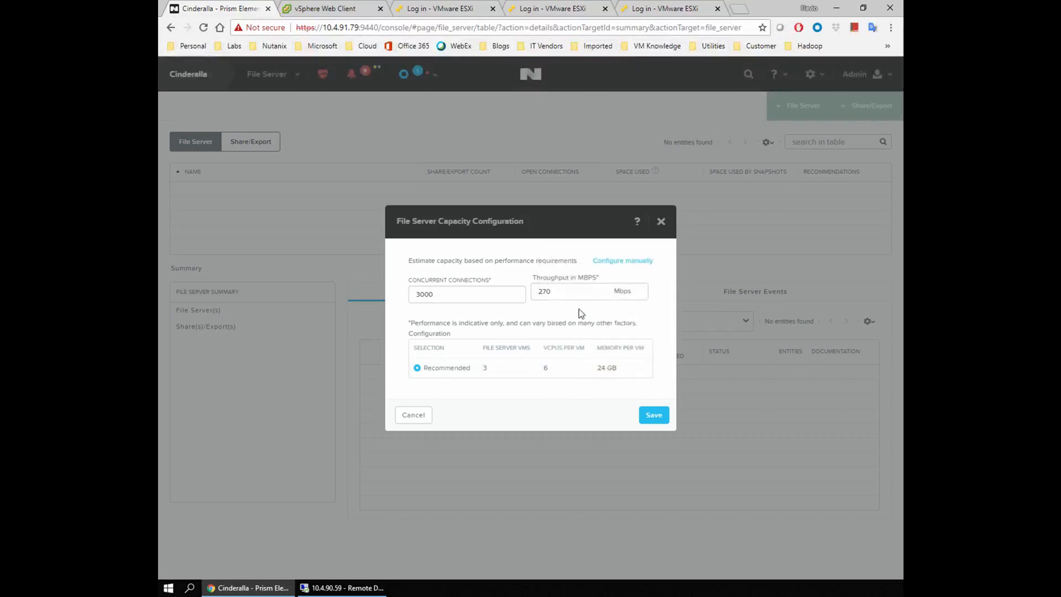
# Cancel the custom sizing, keeping 3 VMs with 4 vCPUs and 12 GB each.
pyautogui.doubleClick(545, 291)
pyautogui.moveTo(435, 295); pyautogui.dragTo(415, 295)
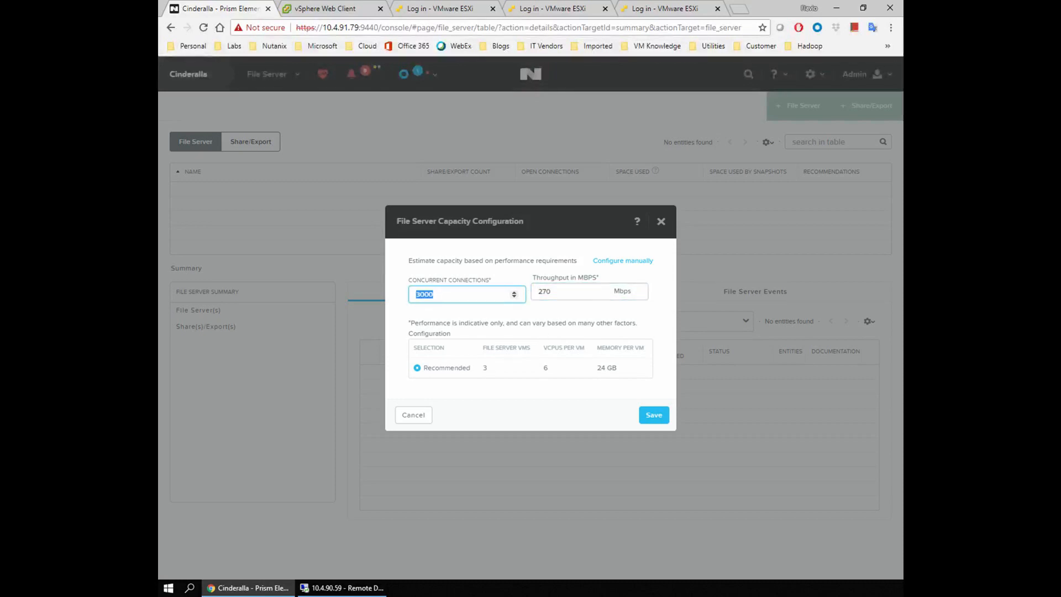
pyautogui.moveTo(553, 293); pyautogui.dragTo(533, 295)
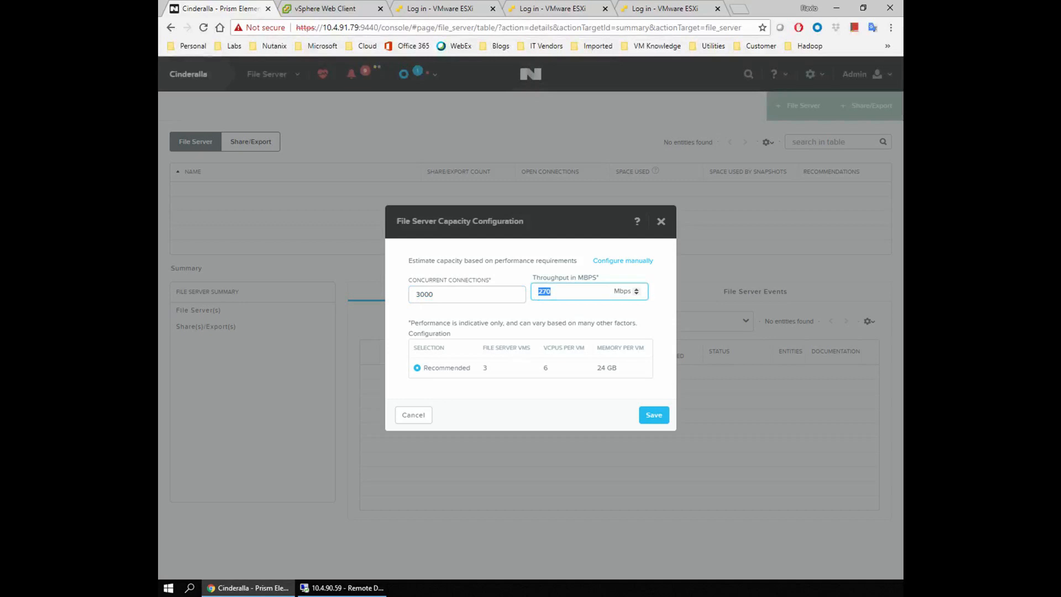
pyautogui.click(532, 393)
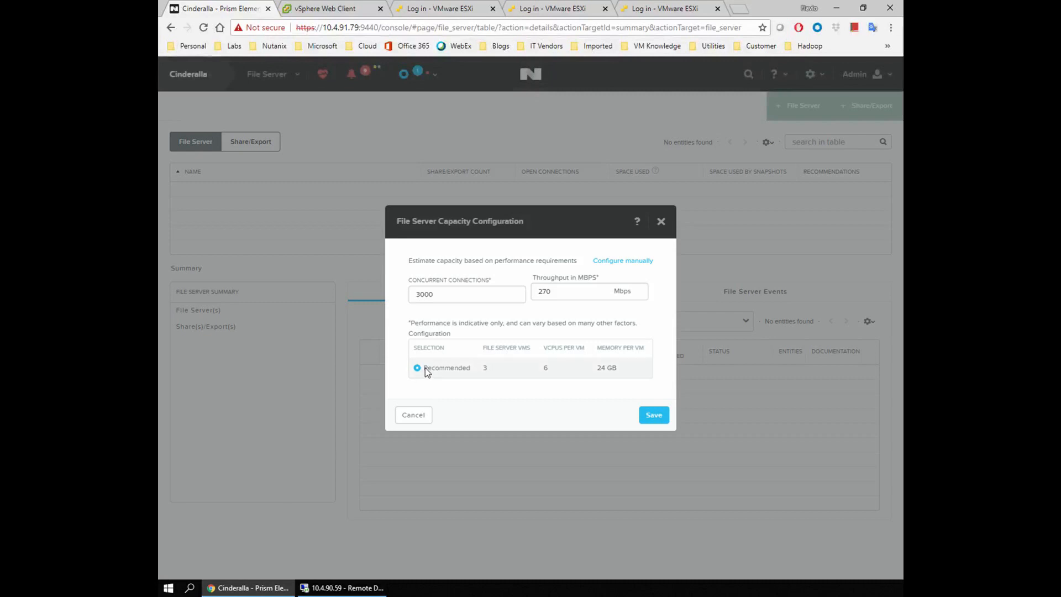
pyautogui.click(414, 416)
pyautogui.moveTo(608, 409); pyautogui.dragTo(425, 416)
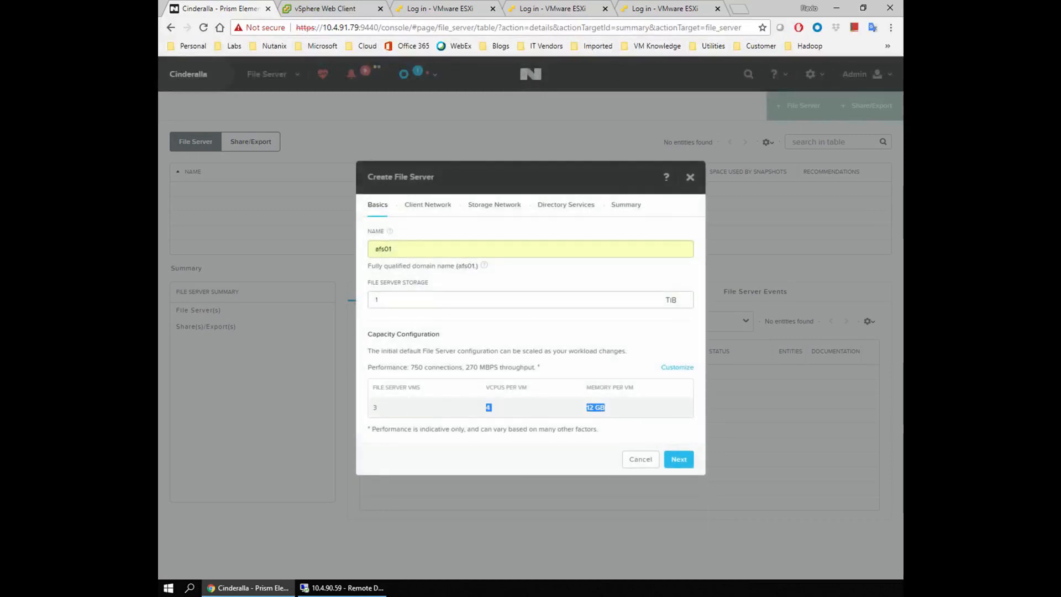
pyautogui.click(406, 406)
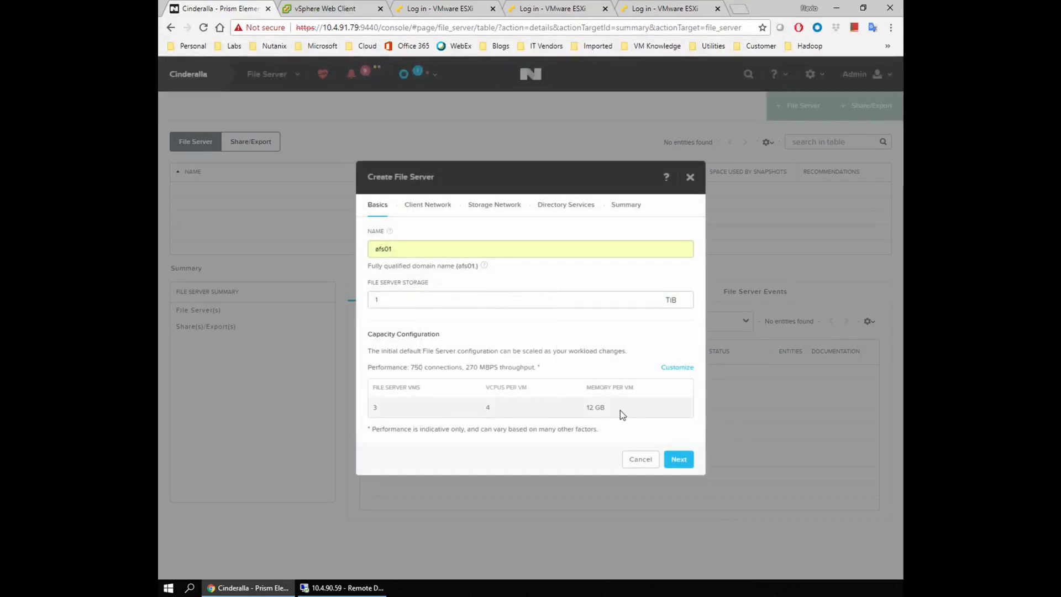
# Put the client network on the VM Network port group.
pyautogui.click(679, 460)
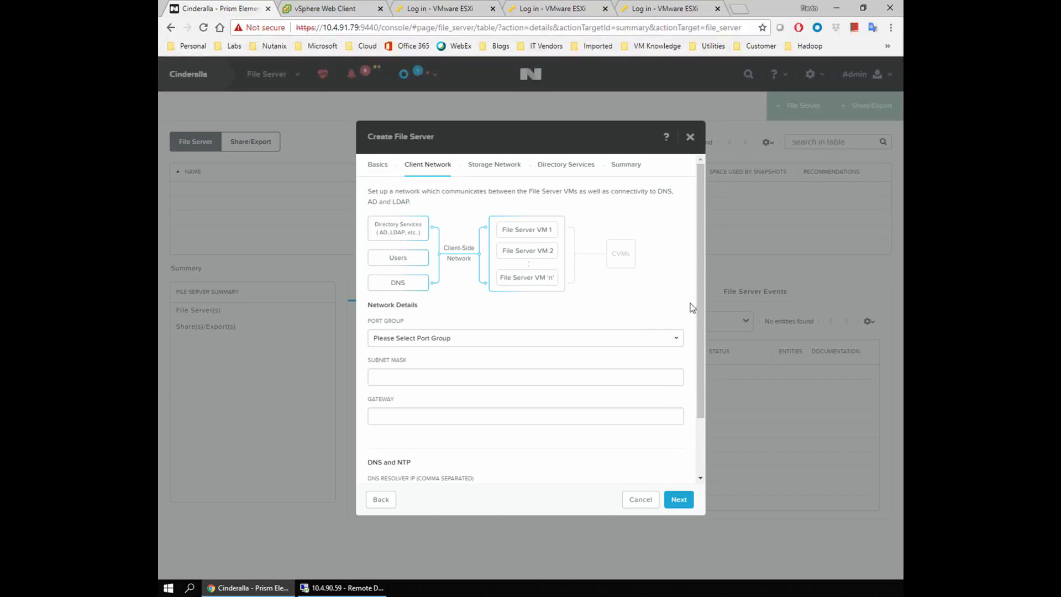
pyautogui.moveTo(701, 308); pyautogui.dragTo(695, 346)
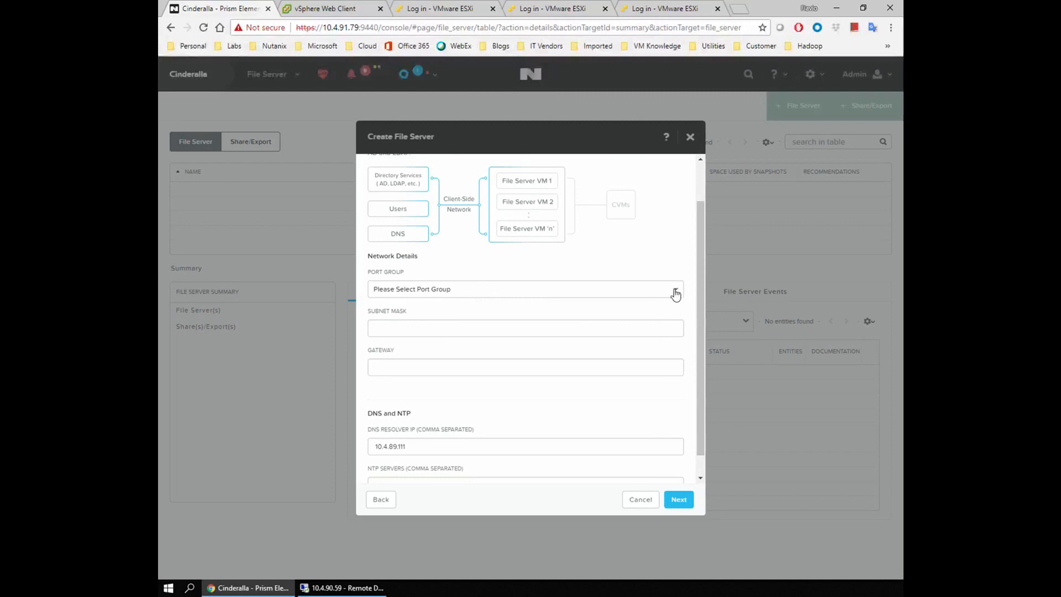
pyautogui.click(502, 297)
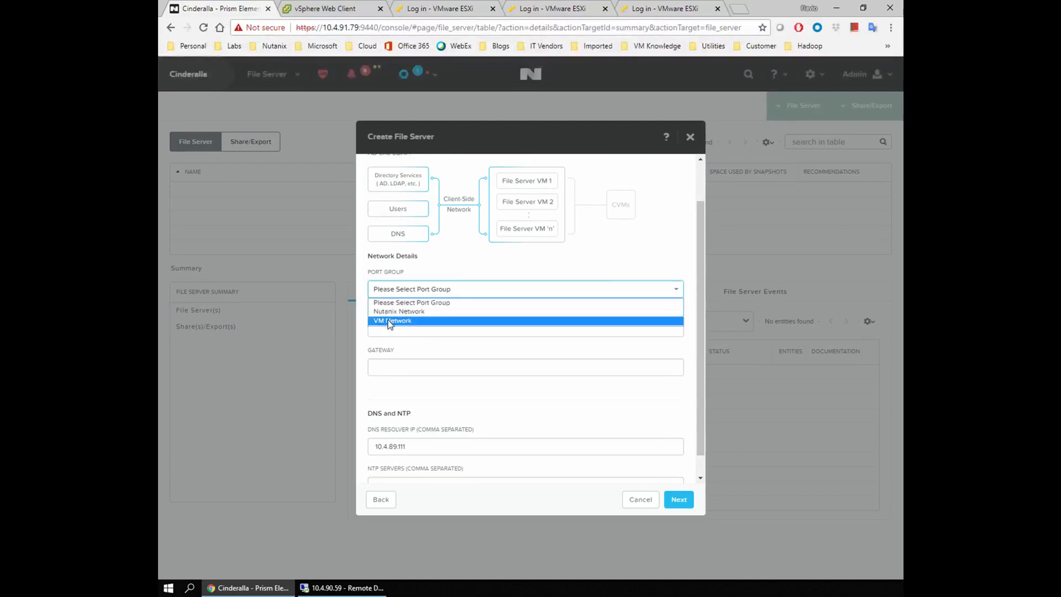
pyautogui.click(407, 323)
# Enter client subnet mask 255.255.252.0 and gateway 10.4.88.1.
pyautogui.click(376, 328)
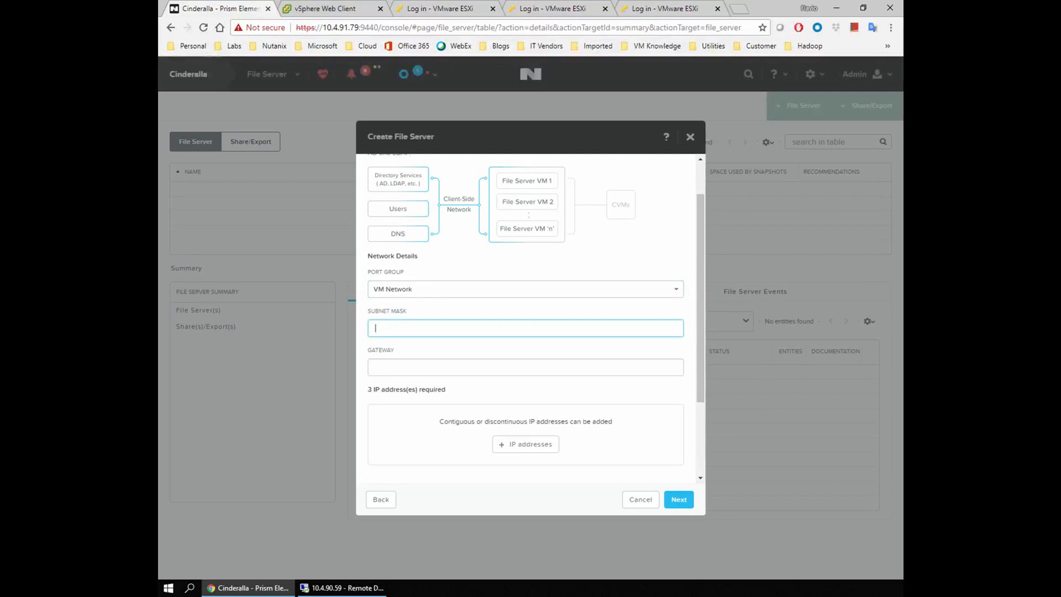
pyautogui.write('255.255.252.0')
pyautogui.press('Tab')
pyautogui.write('10.4')
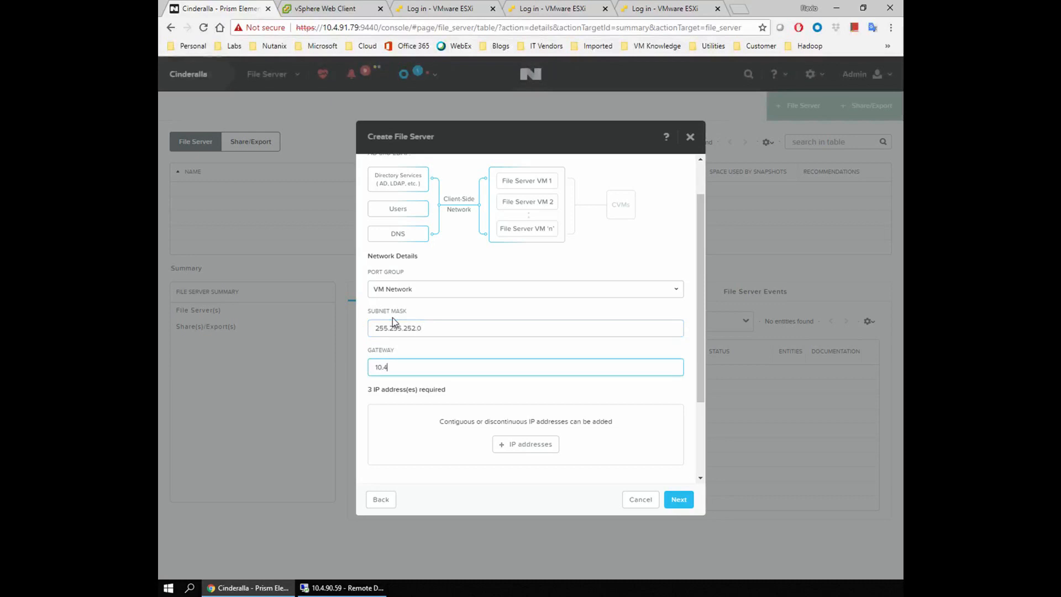
pyautogui.write('.88.1')
pyautogui.press('Tab')
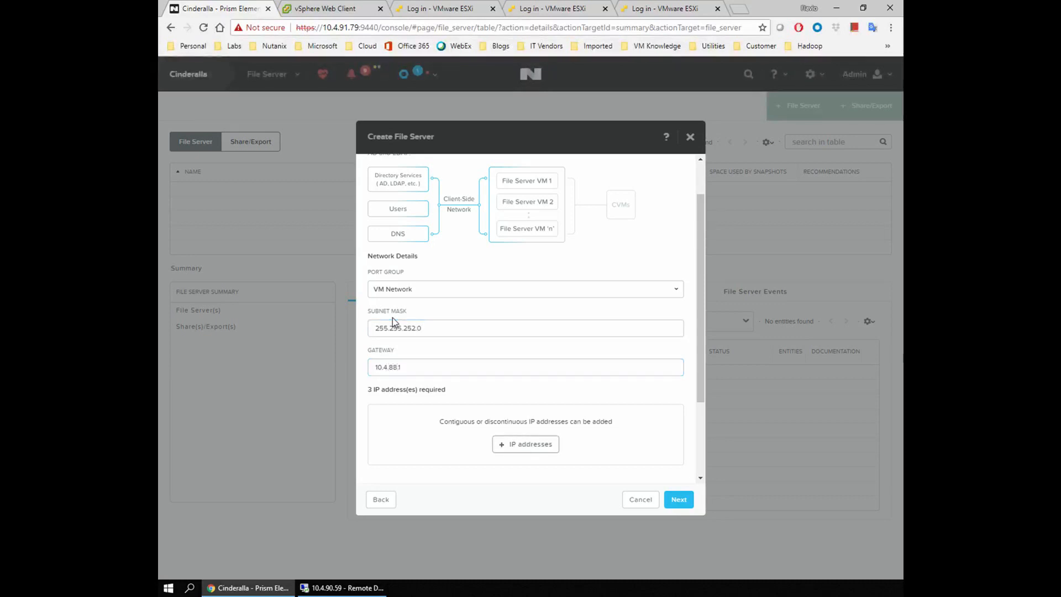
pyautogui.scroll(-3, 392, 317)
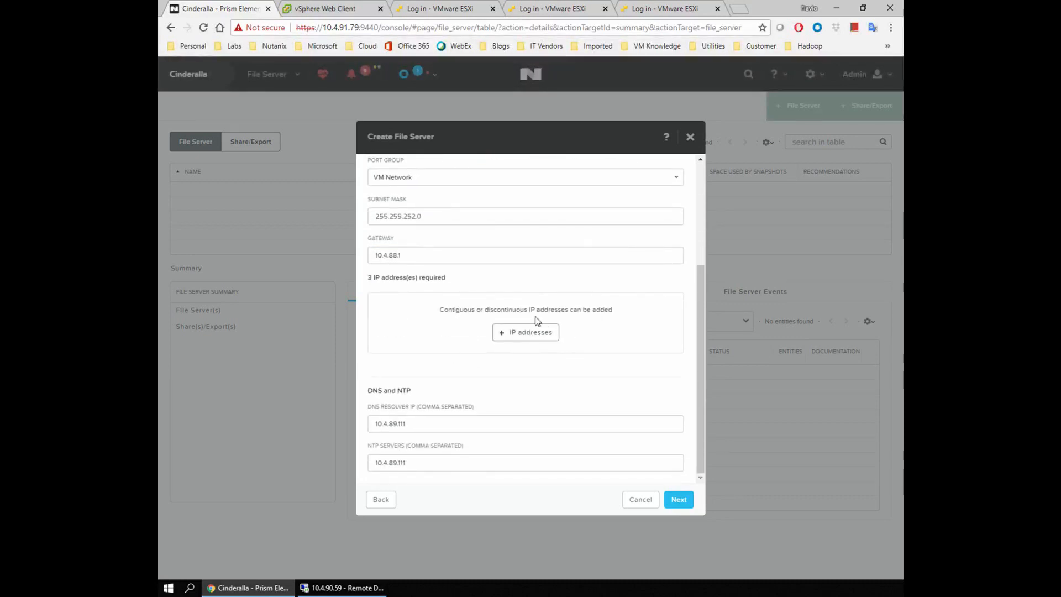
# Add the client IP range 10.4.90.61–10.4.90.63.
pyautogui.click(532, 332)
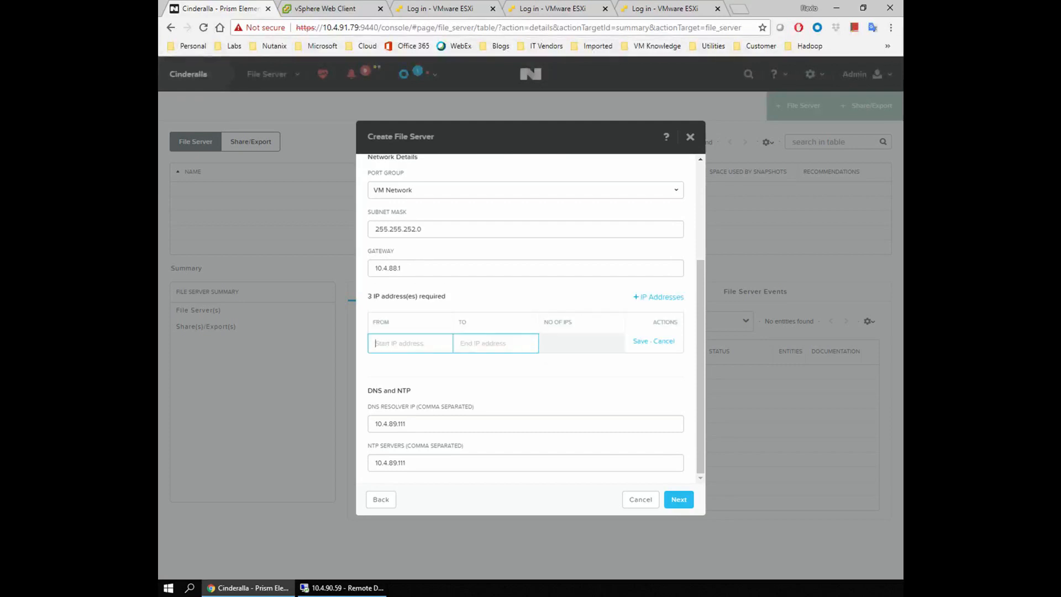
pyautogui.write('10.4.90.61')
pyautogui.press('Tab')
pyautogui.click(640, 342)
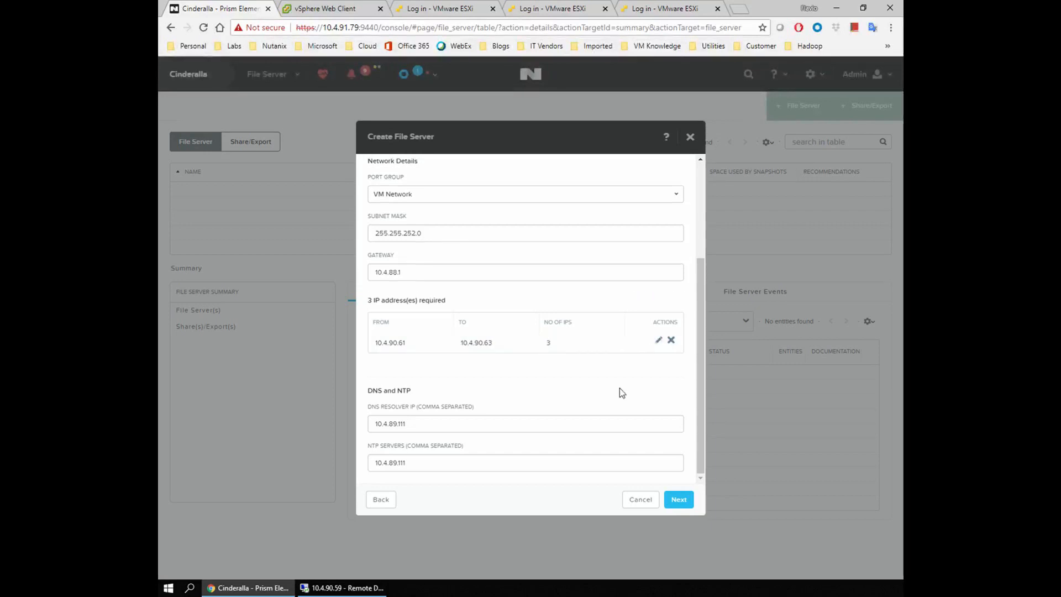
# Set both the DNS resolver and NTP server to 10.4.90.59.
pyautogui.hotkey('ctrl', 'a')
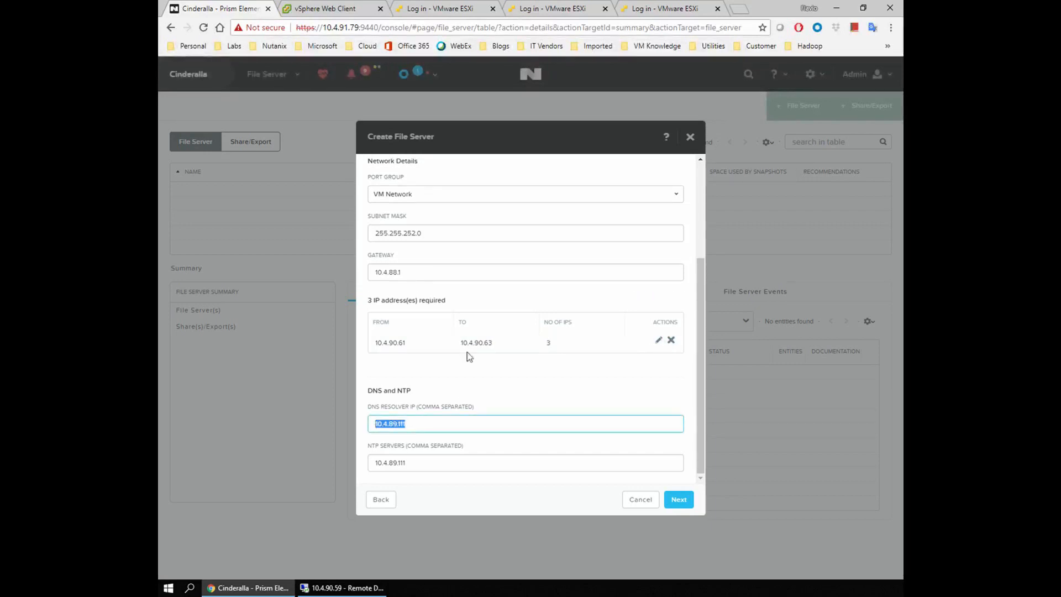
pyautogui.write('10.4.90.59')
pyautogui.hotkey('ctrl', 'a')
pyautogui.hotkey('ctrl', 'c')
pyautogui.press('Tab')
pyautogui.hotkey('ctrl', 'v')
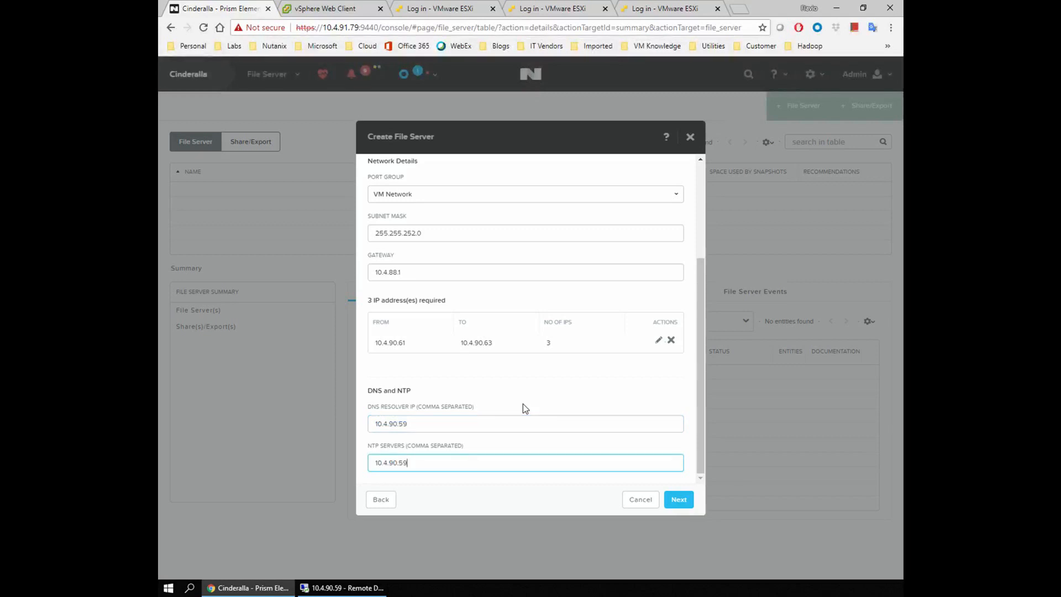
pyautogui.click(431, 425)
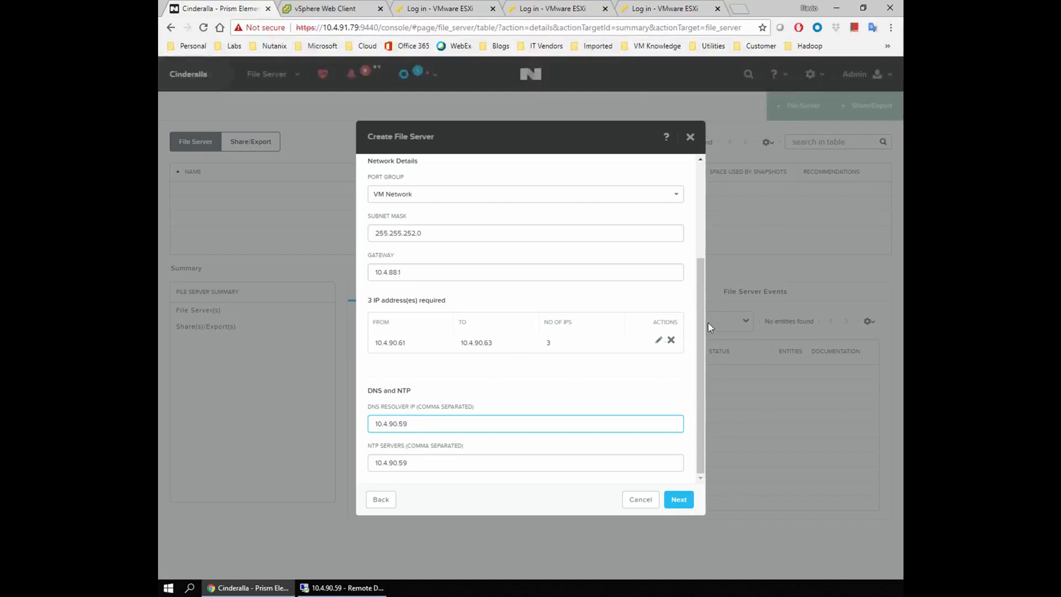
pyautogui.click(679, 500)
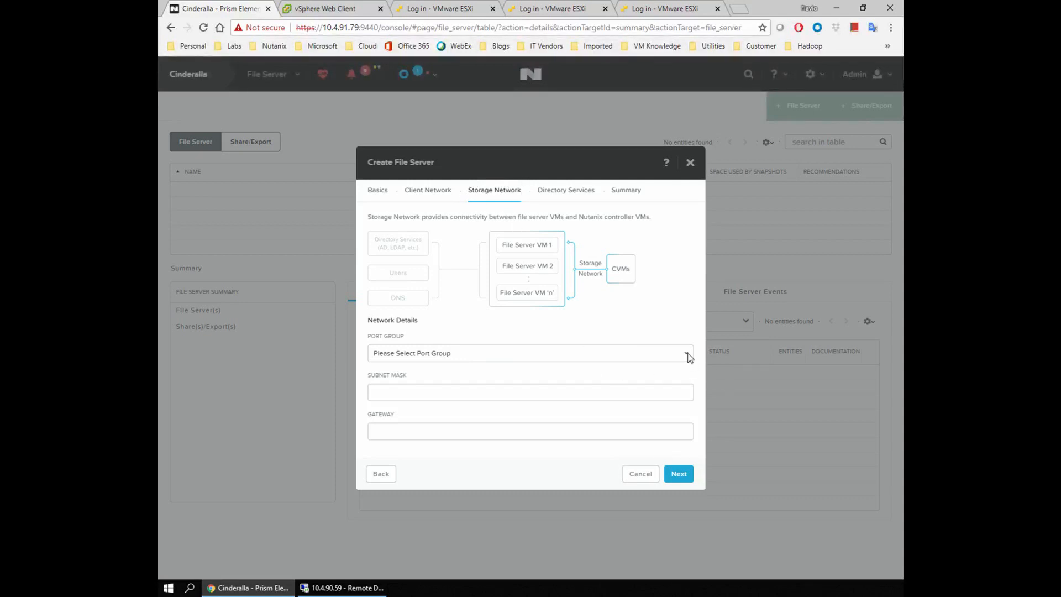
# Put the storage network on Nutanix Network with mask 255.255.252.0 and gateway 10.4.88.1.
pyautogui.click(628, 356)
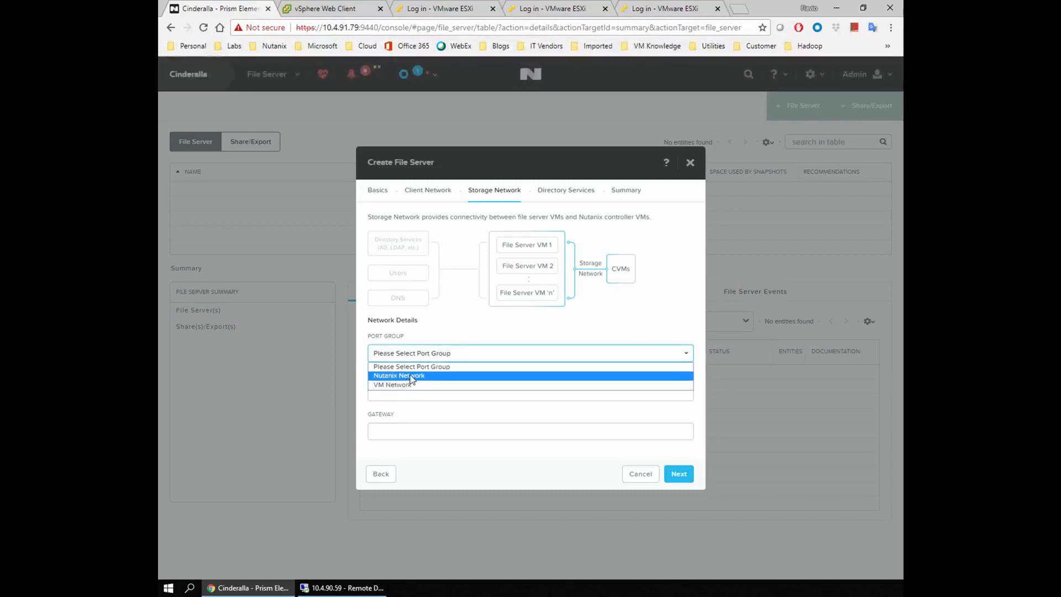
pyautogui.click(401, 386)
pyautogui.click(542, 326)
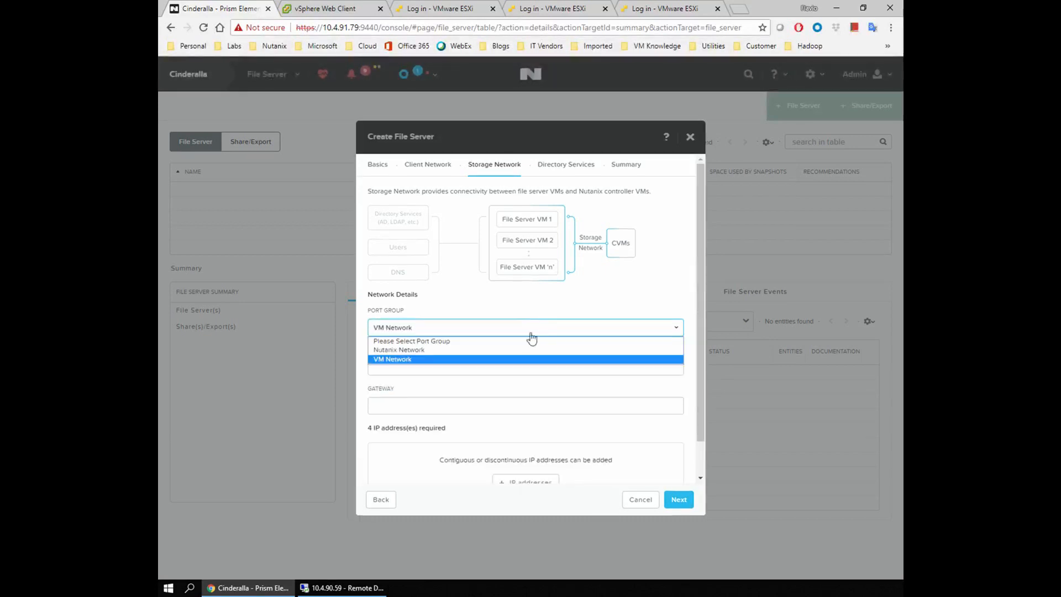
pyautogui.click(396, 353)
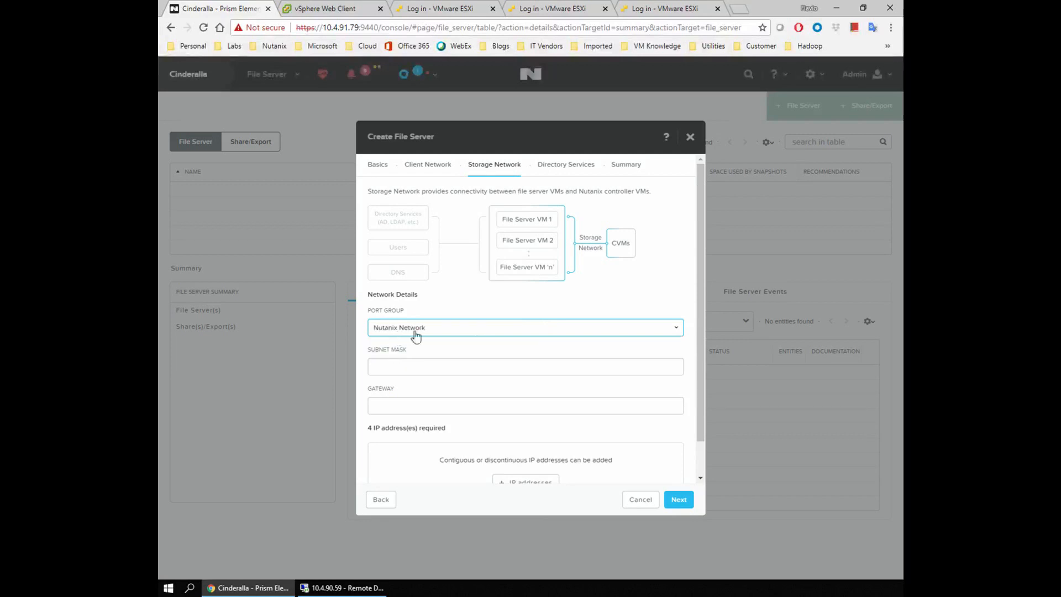
pyautogui.click(429, 360)
pyautogui.write('255.255')
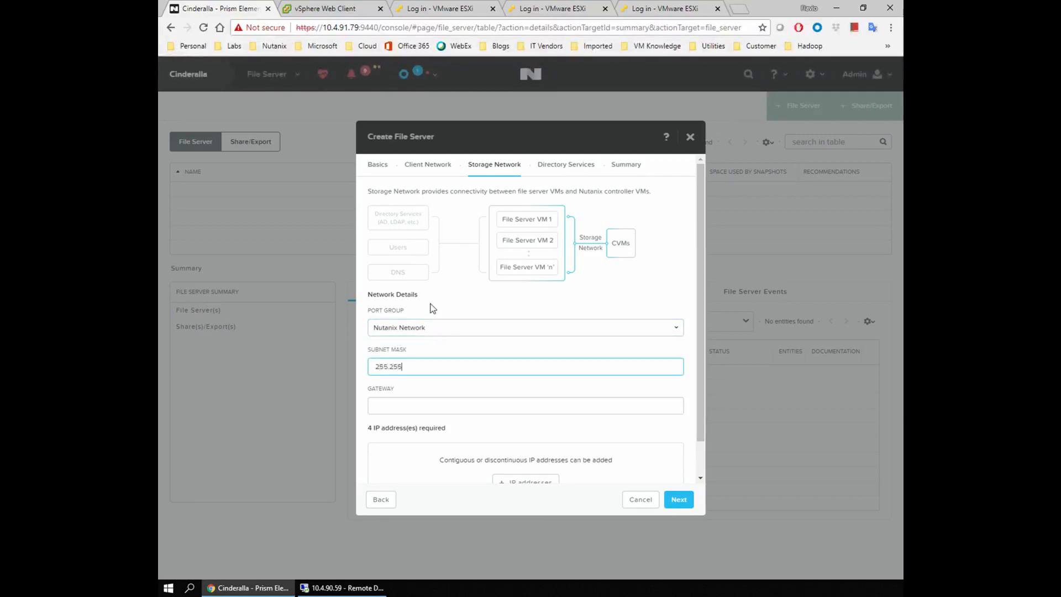
pyautogui.write('.252.0')
pyautogui.press('Tab')
pyautogui.write('10.4.88.')
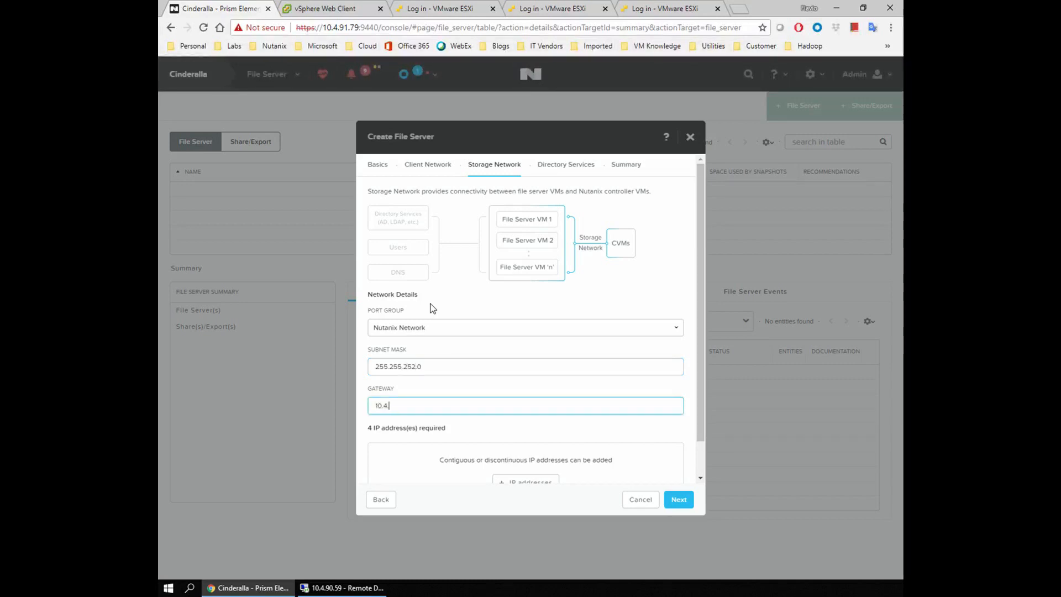
pyautogui.press('Tab')
pyautogui.scroll(-1, 434, 308)
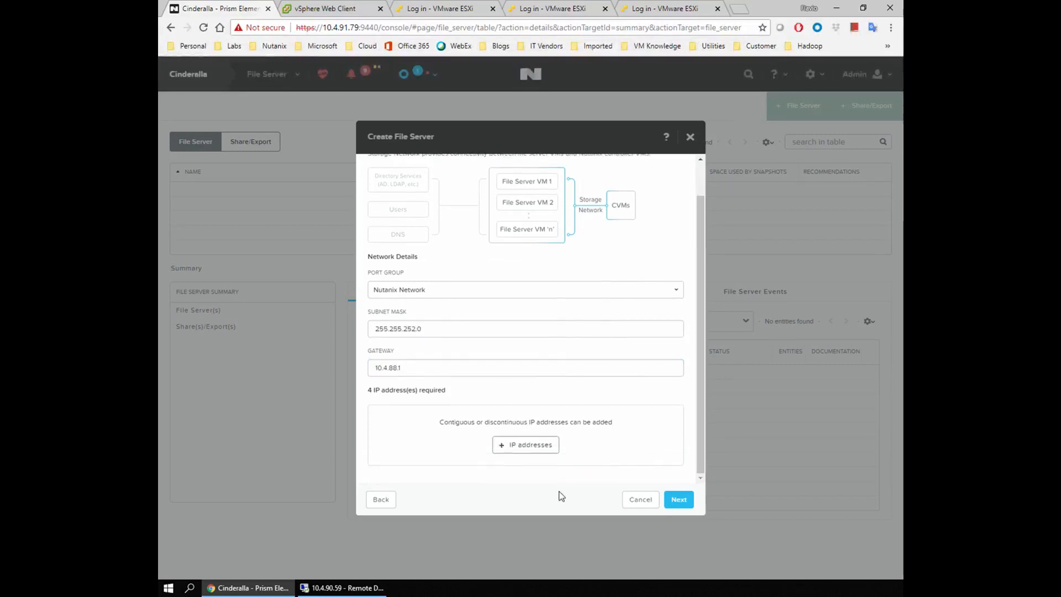
# Add the storage IP range 10.4.91.170–10.4.91.173.
pyautogui.click(529, 448)
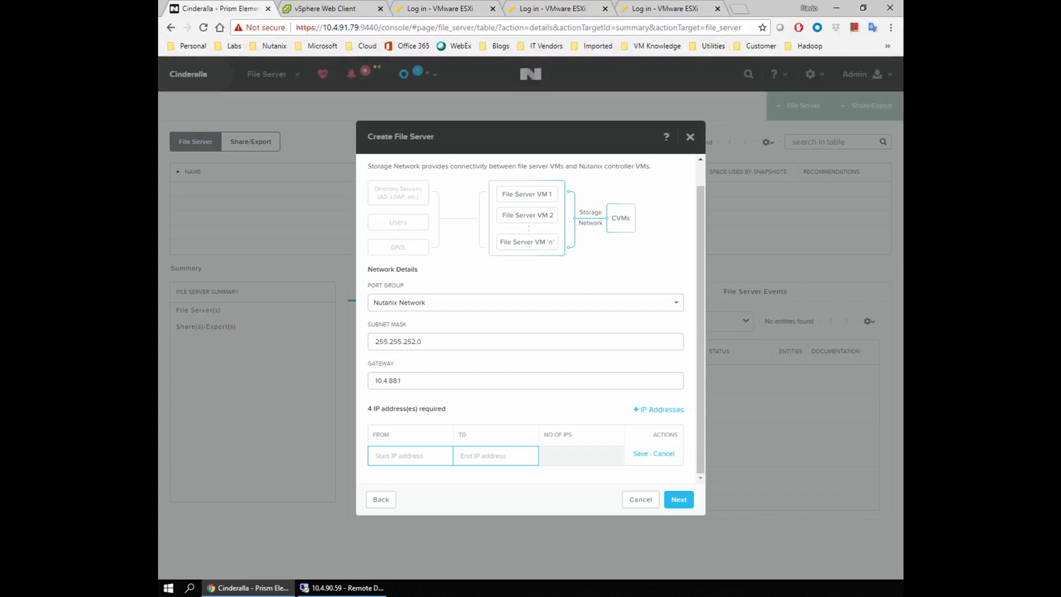
pyautogui.write('10.4.91.170')
pyautogui.press('Tab')
pyautogui.click(493, 456)
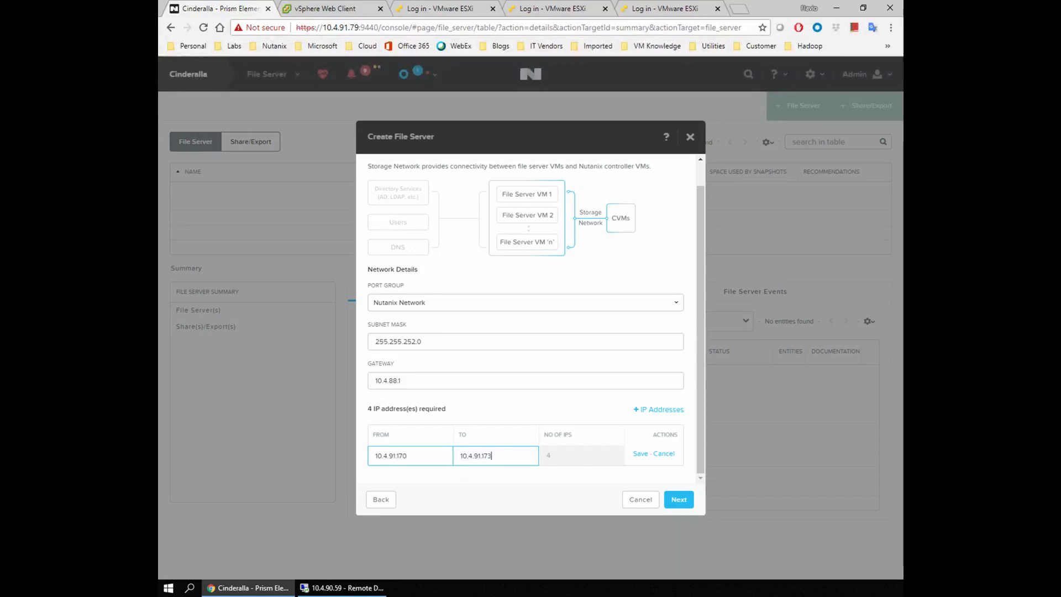
pyautogui.click(640, 454)
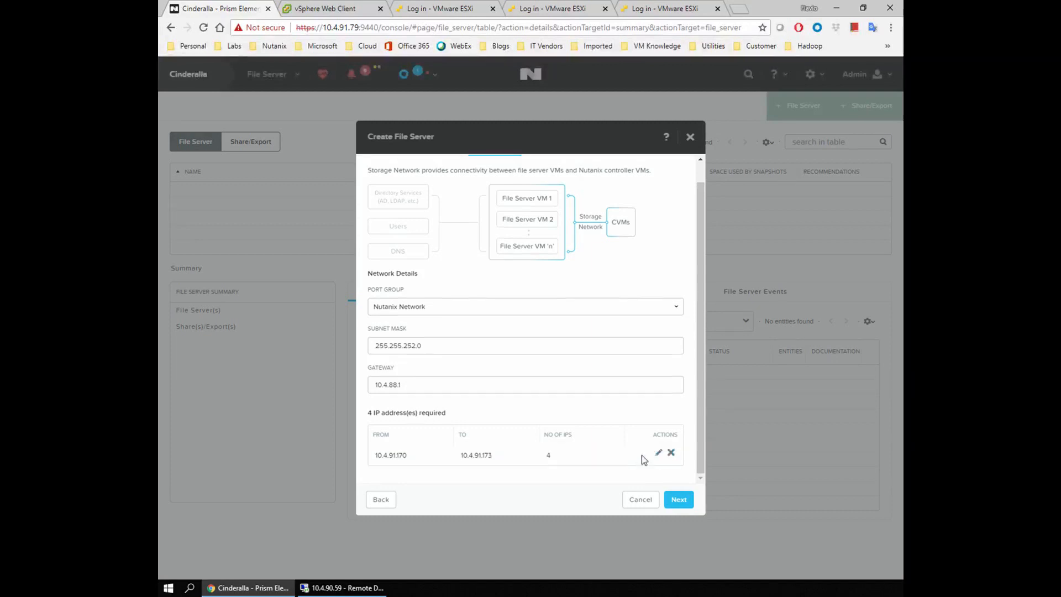
pyautogui.click(678, 499)
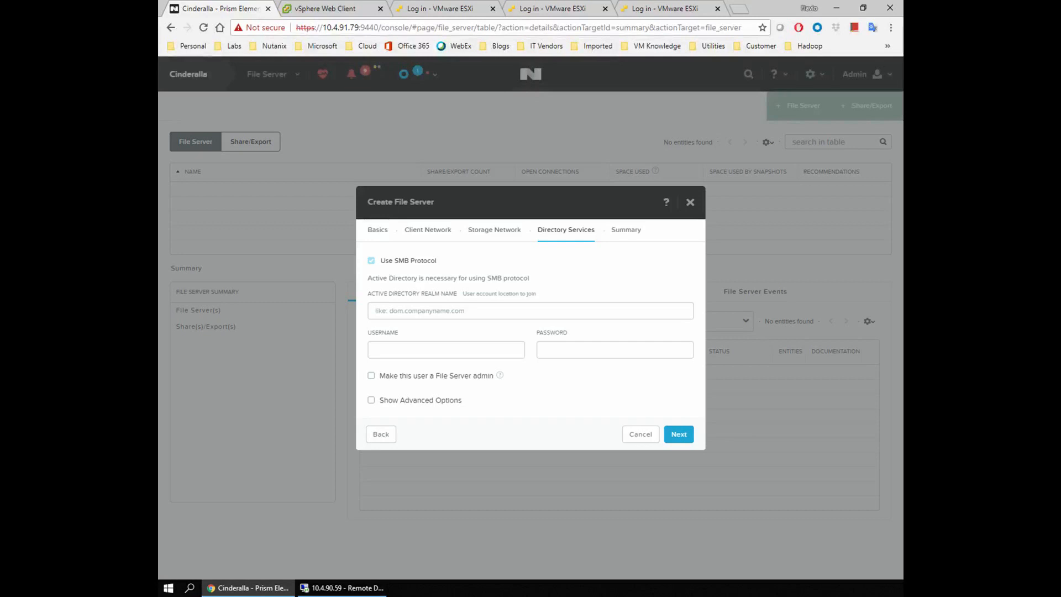
# Enter realm ntnx01.lab plus the saved domain administrator username and password.
pyautogui.click(420, 310)
pyautogui.press('Down')
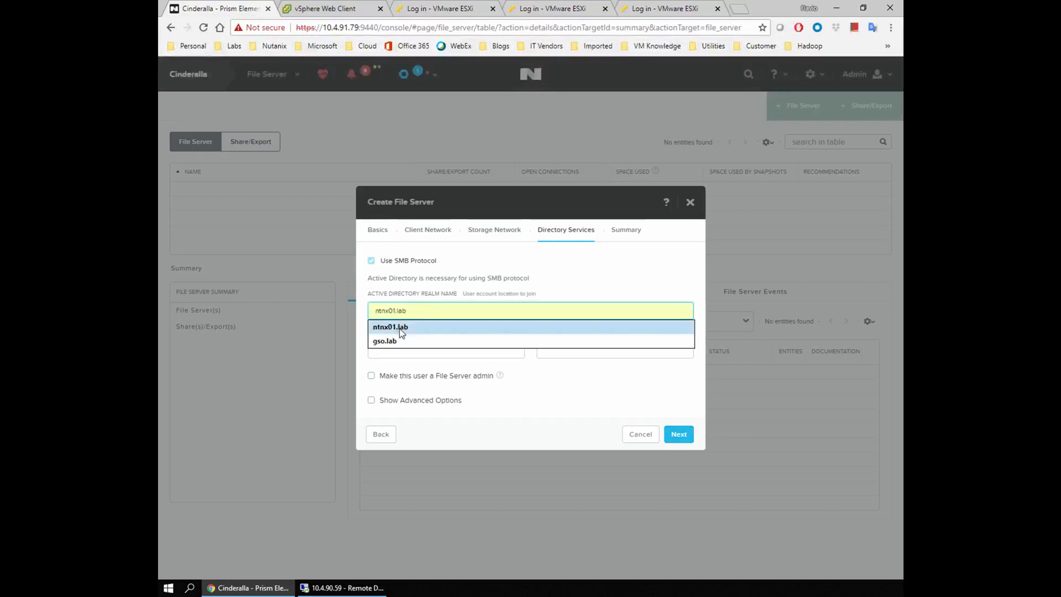
pyautogui.press('Return')
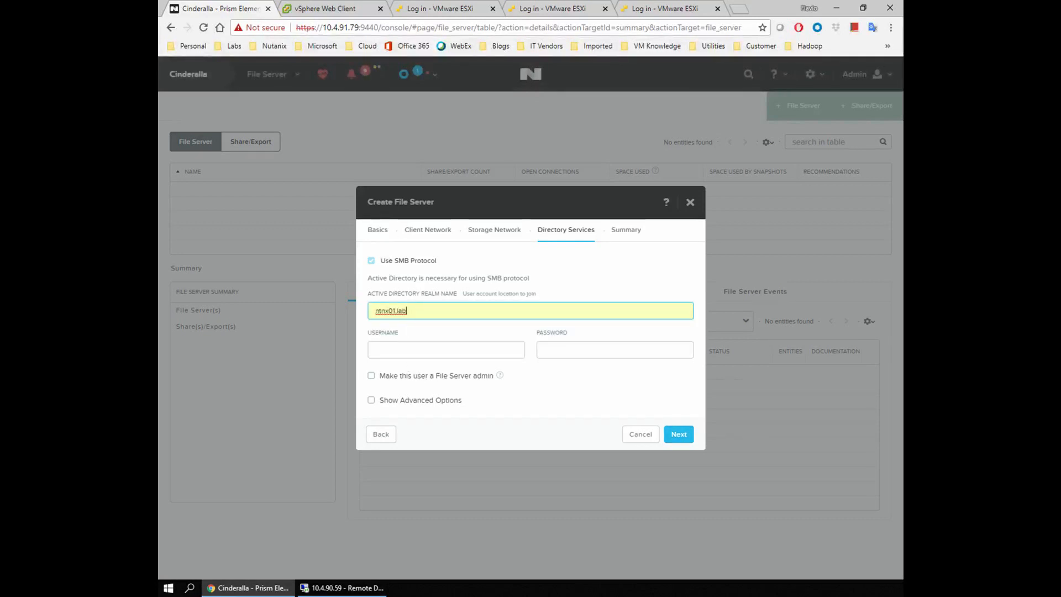
pyautogui.click(431, 349)
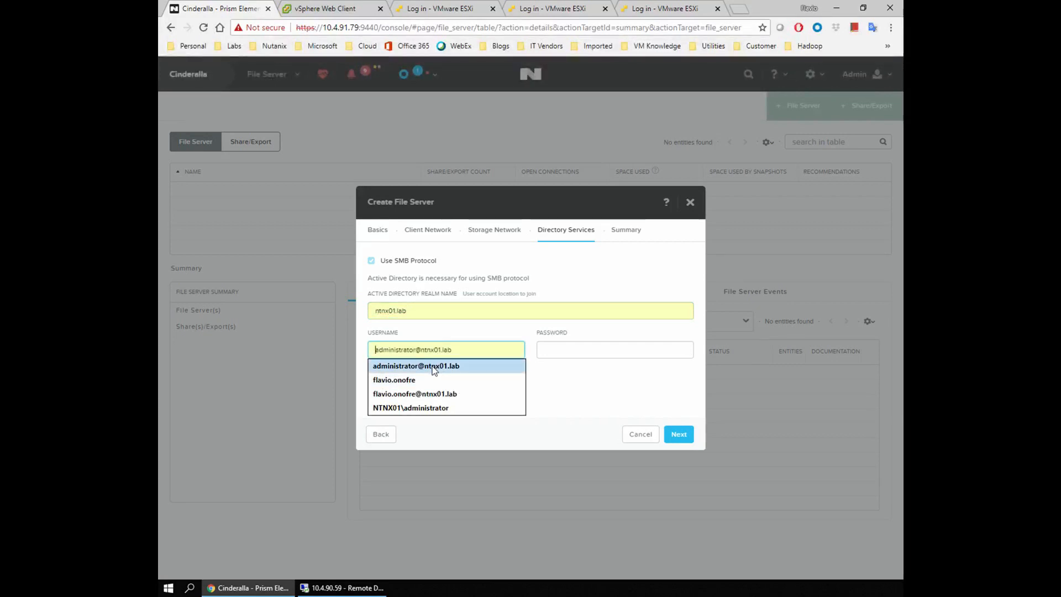
pyautogui.click(434, 366)
pyautogui.click(555, 351)
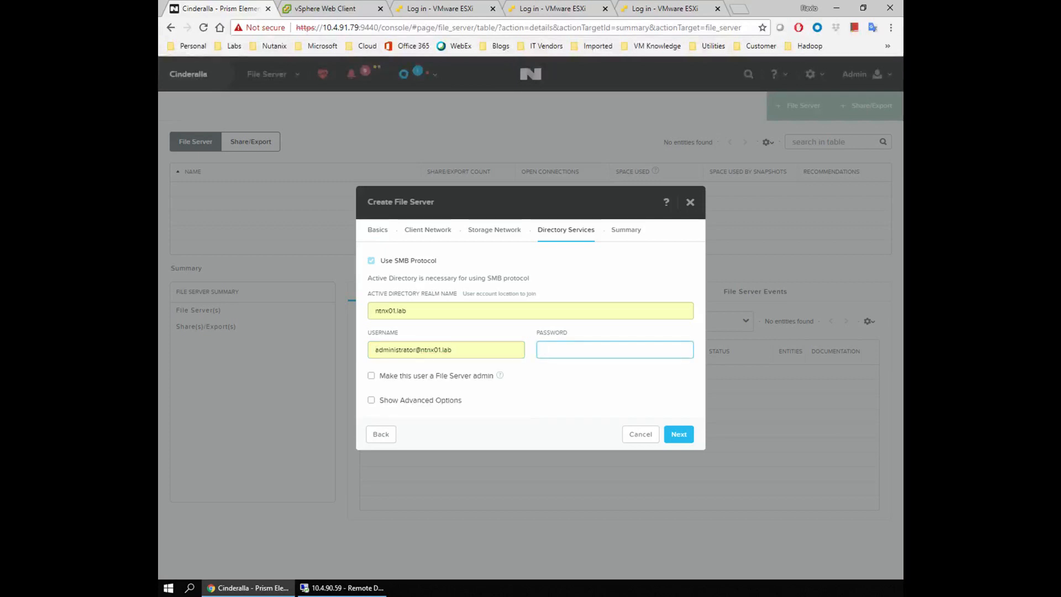
pyautogui.write('nutanix/4u')
pyautogui.click(541, 437)
# Show advanced options and tick Overwrite existing AFS machine account.
pyautogui.click(371, 400)
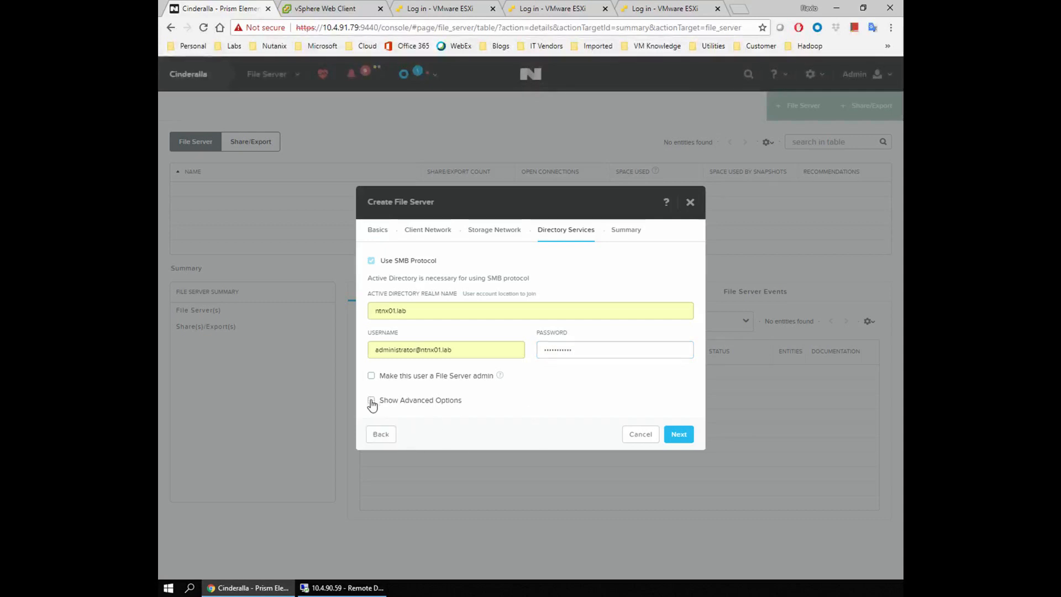
pyautogui.moveTo(380, 352); pyautogui.dragTo(462, 352)
pyautogui.click(506, 358)
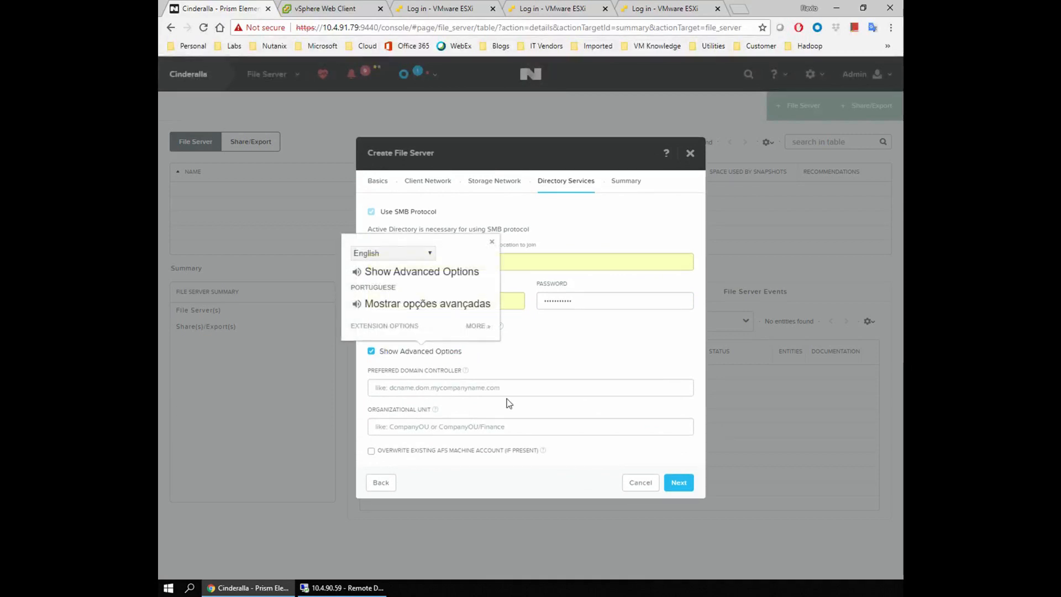
pyautogui.click(517, 484)
pyautogui.moveTo(539, 452)
pyautogui.moveTo(539, 452); pyautogui.dragTo(379, 451)
pyautogui.click(380, 459)
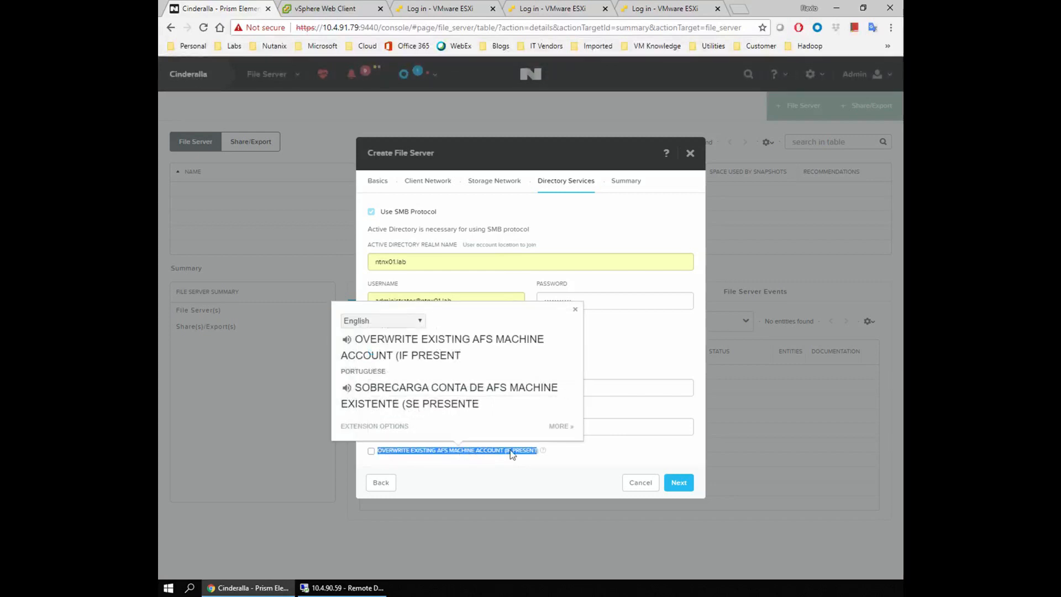
pyautogui.click(506, 489)
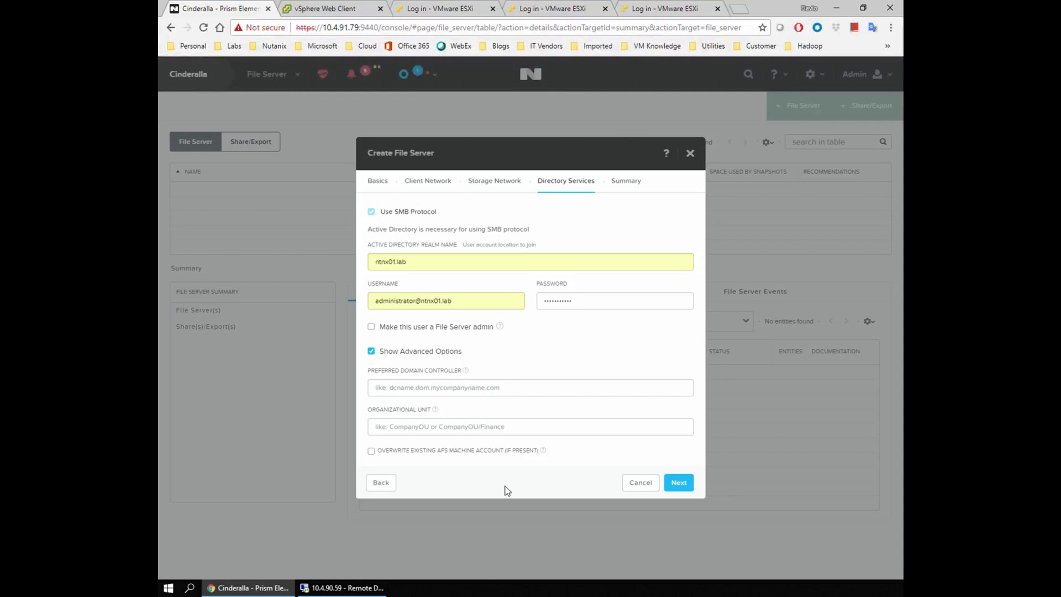
pyautogui.click(372, 451)
# On the Summary, rename the protection domain to PD_AFS01 and create afs01.
pyautogui.click(682, 484)
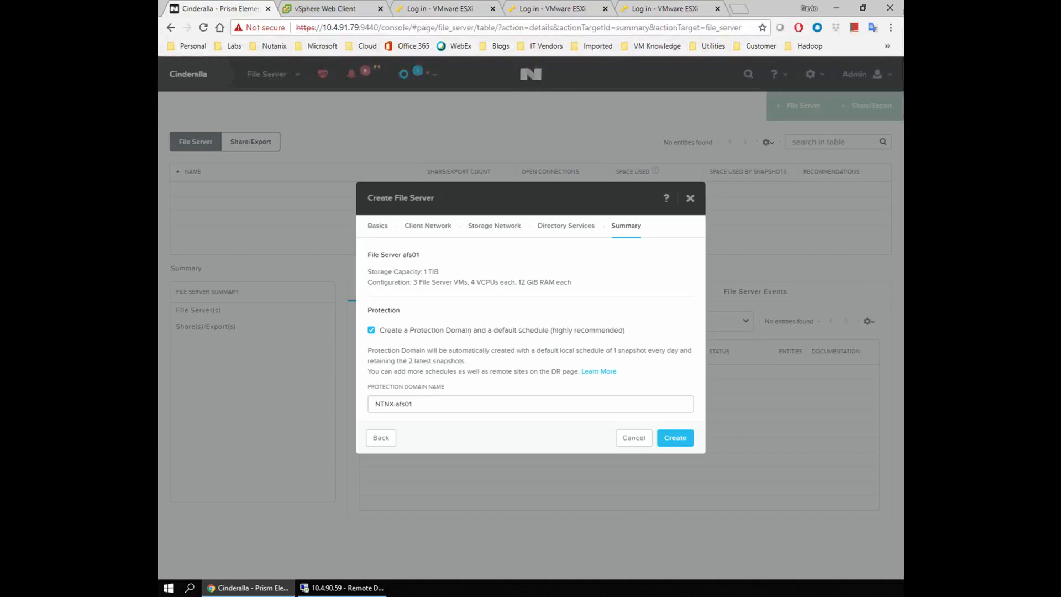
pyautogui.tripleClick(434, 403)
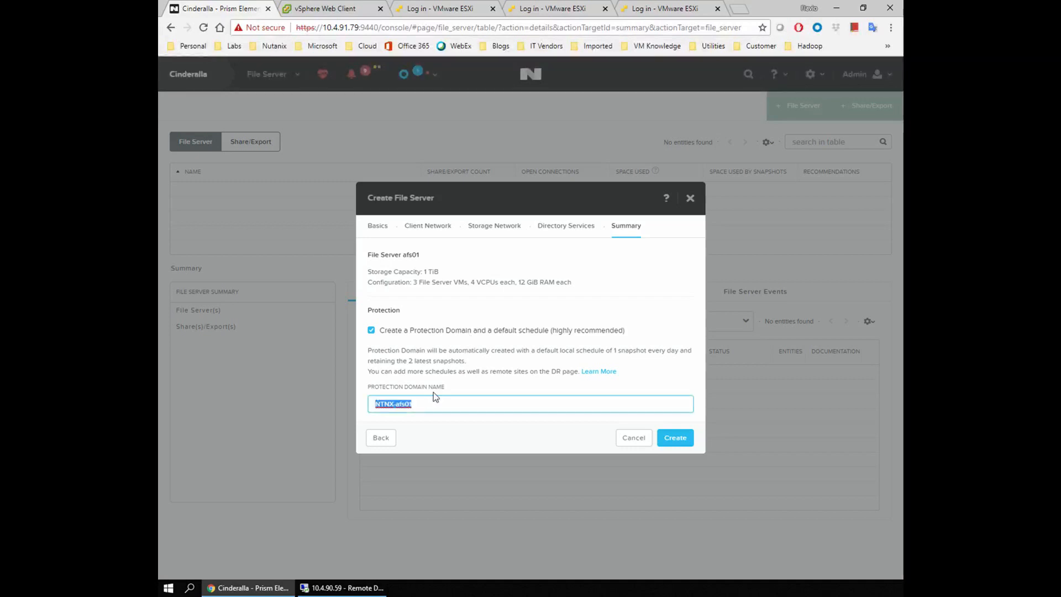
pyautogui.write('pd_')
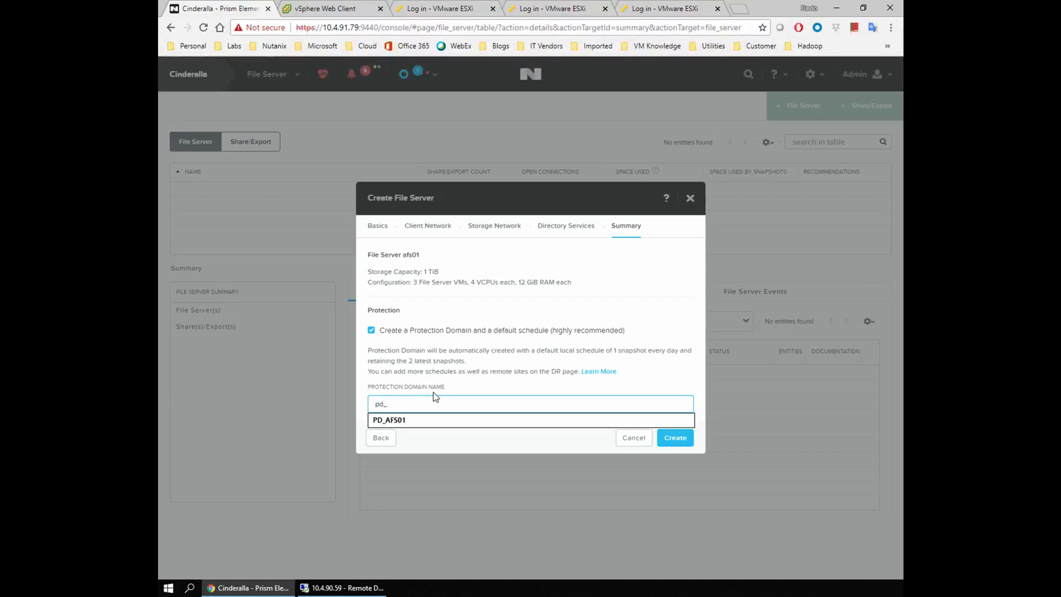
pyautogui.press('Down')
pyautogui.click(422, 425)
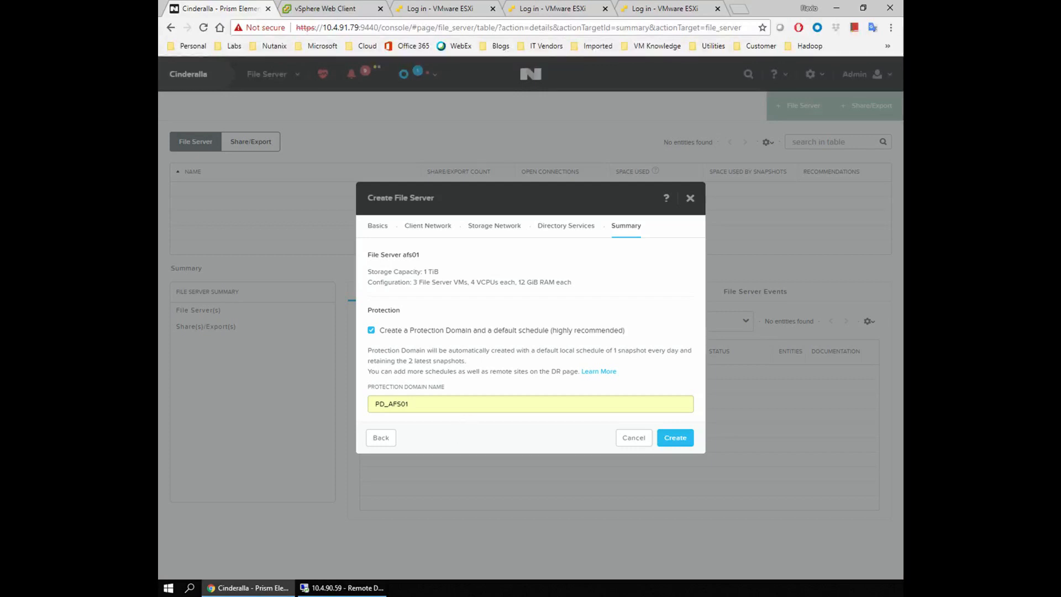
pyautogui.click(421, 404)
pyautogui.click(479, 442)
pyautogui.click(676, 439)
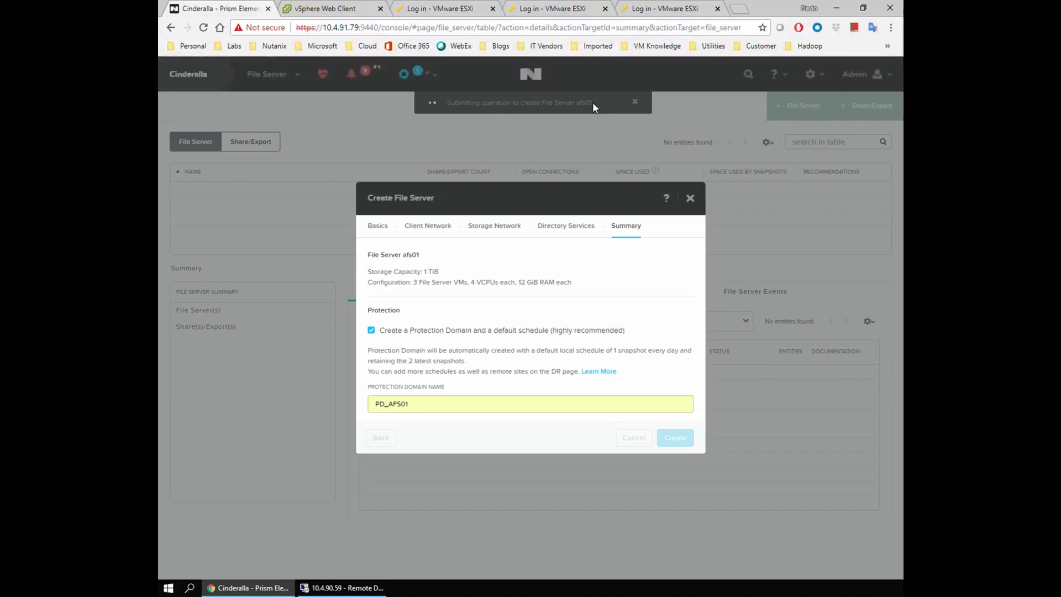
# Watch the afs01 creation task and its 8 subtasks under Running tasks until it finishes.
pyautogui.click(433, 75)
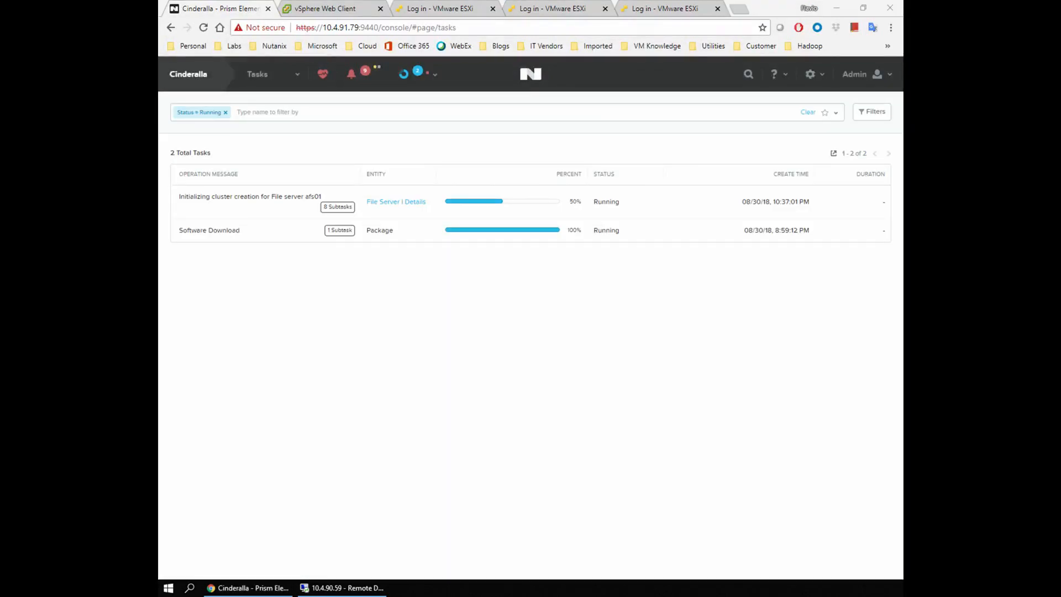
pyautogui.click(416, 390)
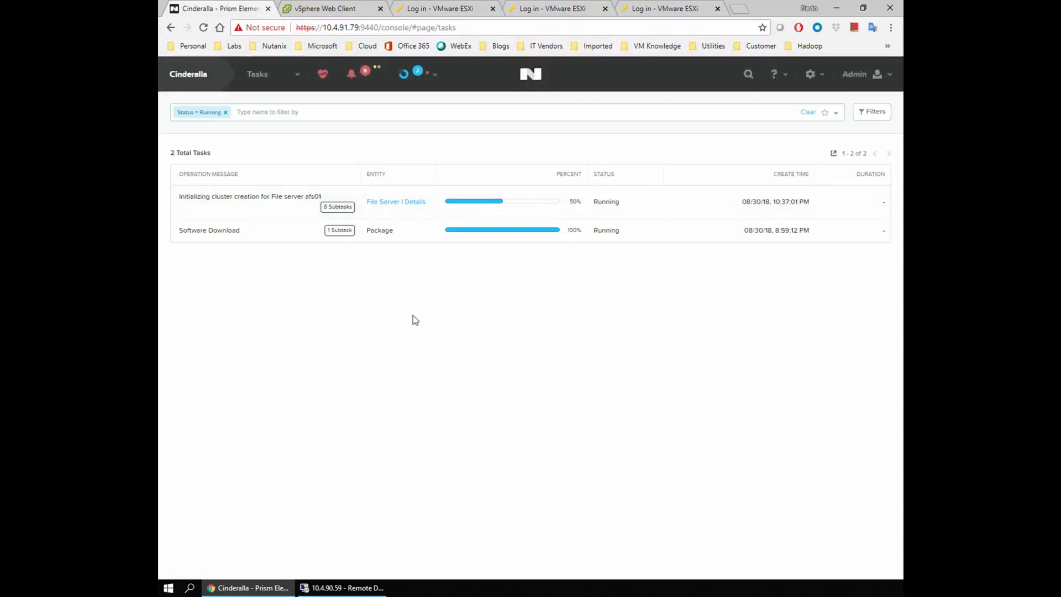
pyautogui.click(341, 209)
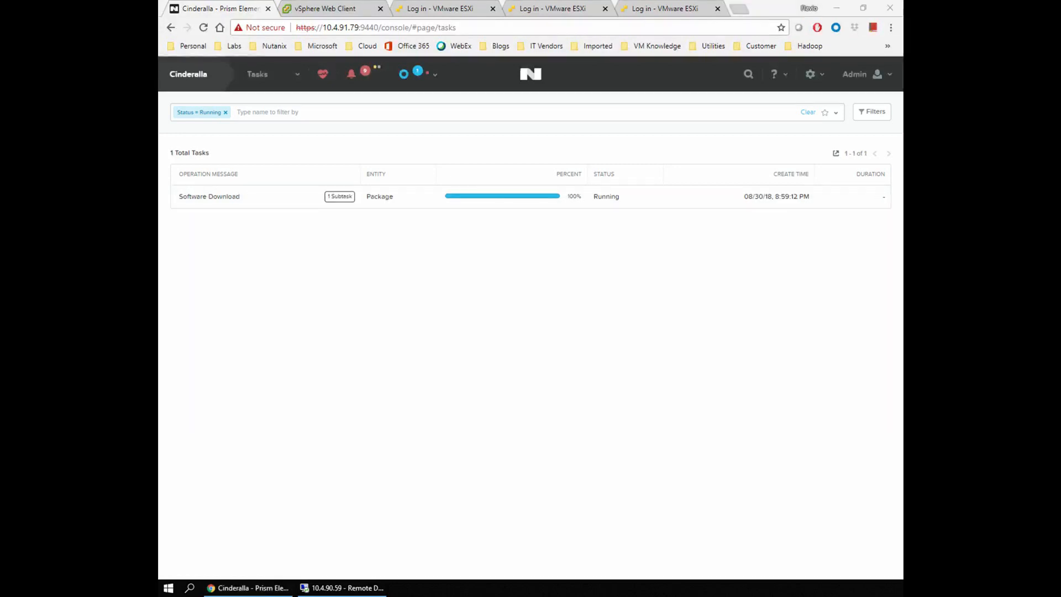
pyautogui.click(540, 374)
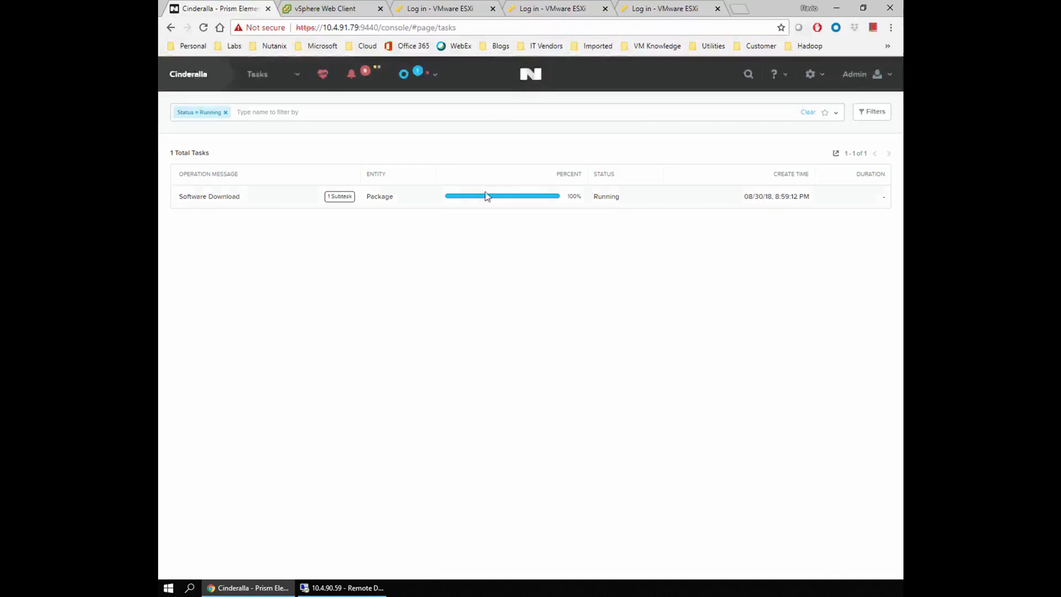
# Filter the task list to show only Succeeded tasks instead of Running ones.
pyautogui.click(871, 113)
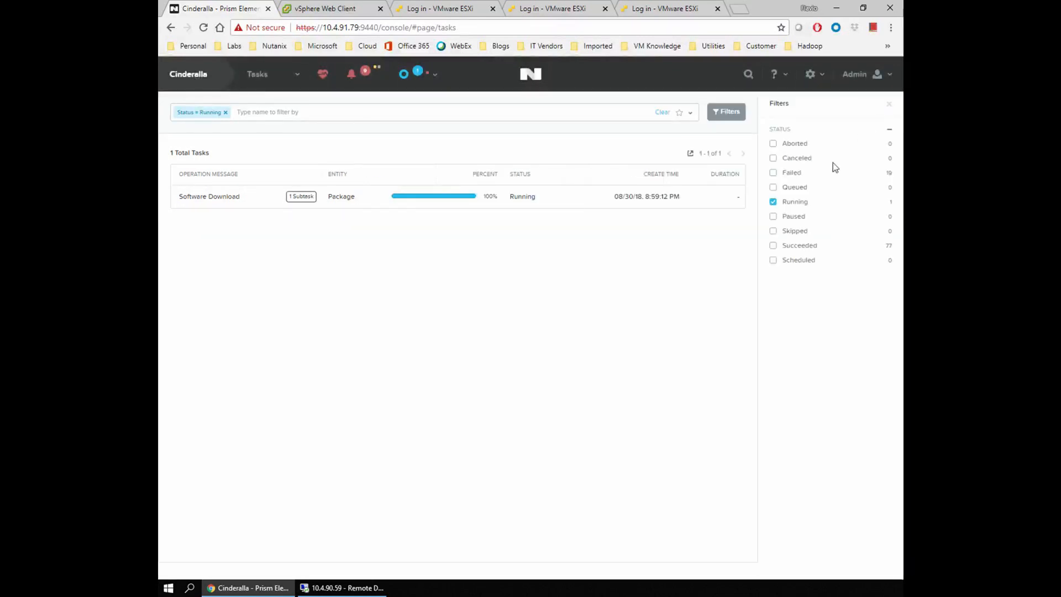
pyautogui.click(773, 202)
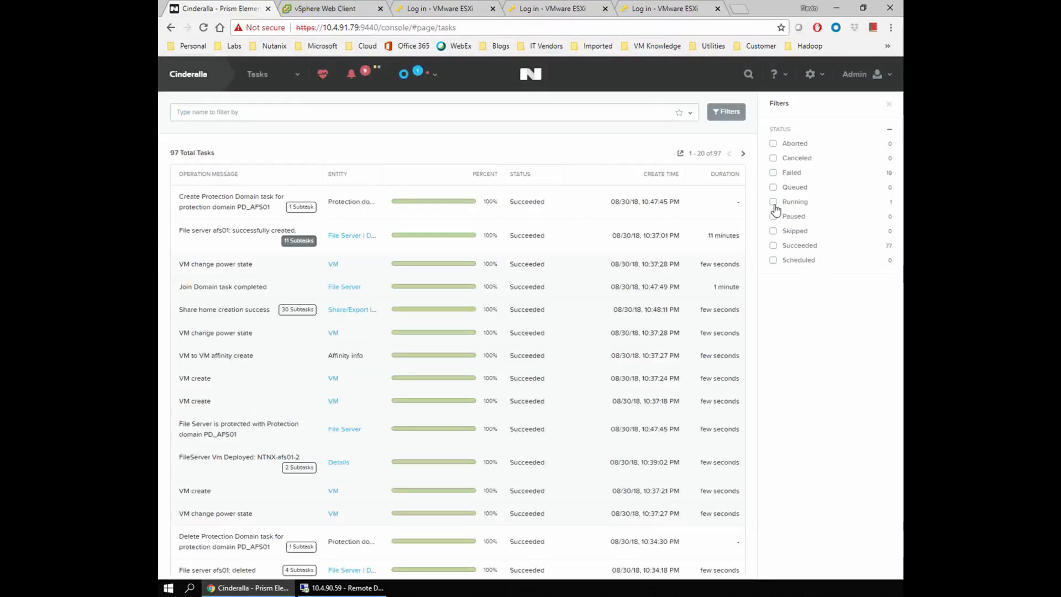
pyautogui.click(773, 247)
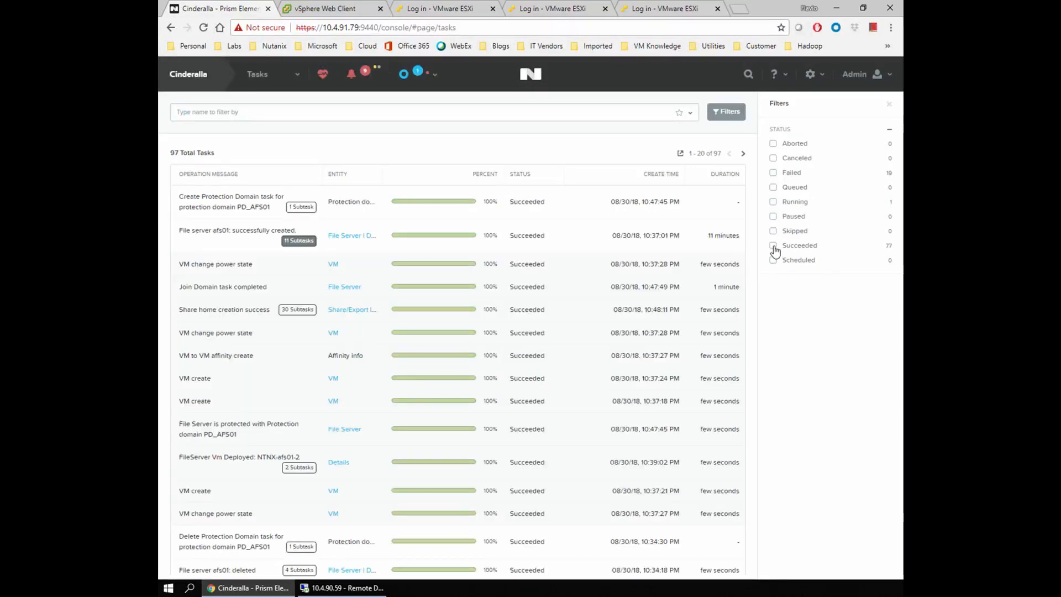
pyautogui.click(889, 105)
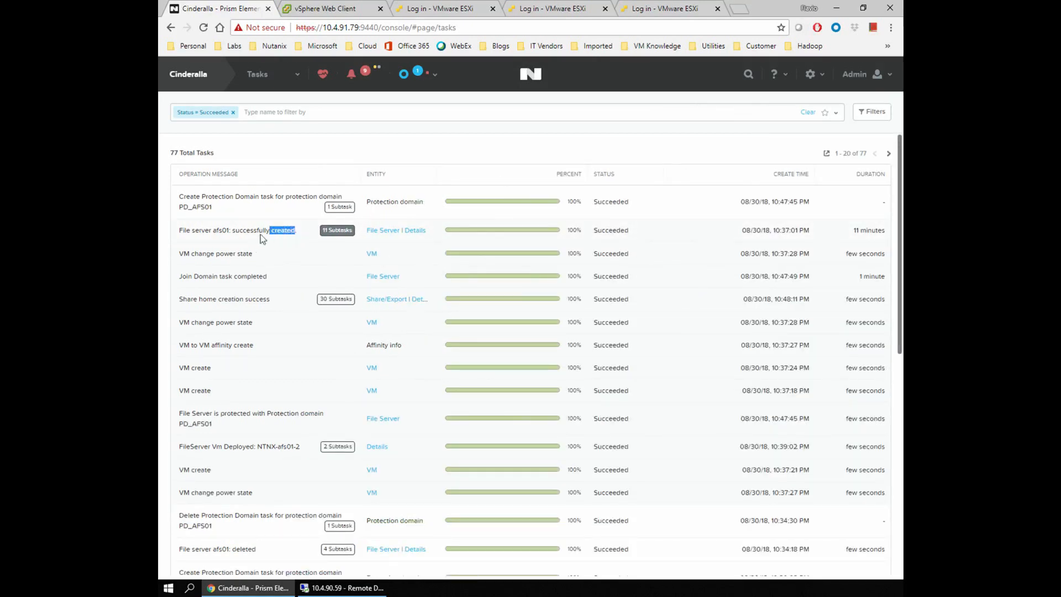
# Review the succeeded messages for afs01 creation, Join Domain and the home share creation.
pyautogui.moveTo(235, 235); pyautogui.dragTo(233, 236)
pyautogui.moveTo(268, 276); pyautogui.dragTo(178, 280)
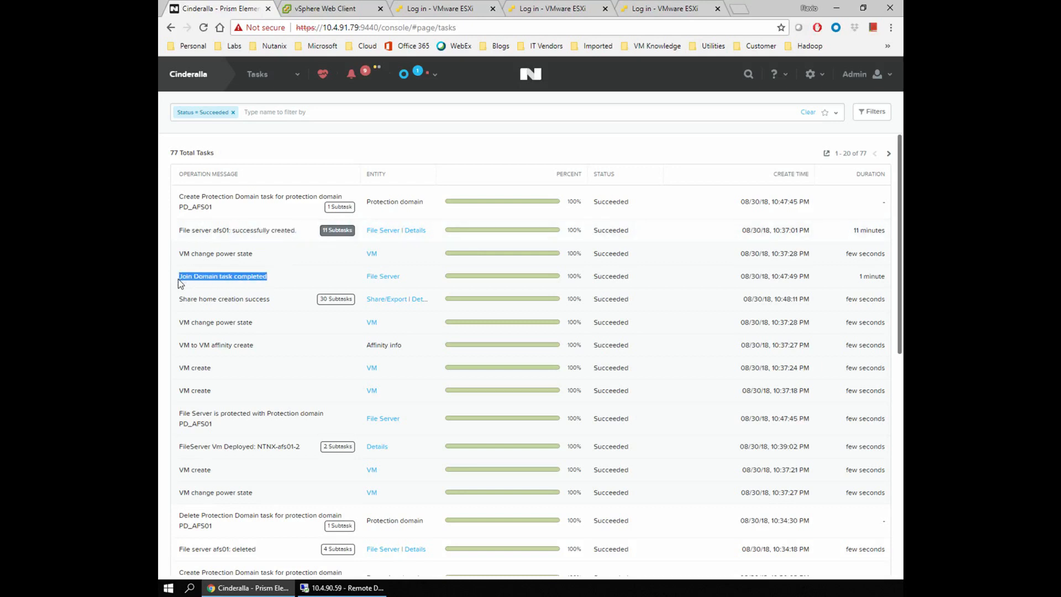
pyautogui.click(180, 300)
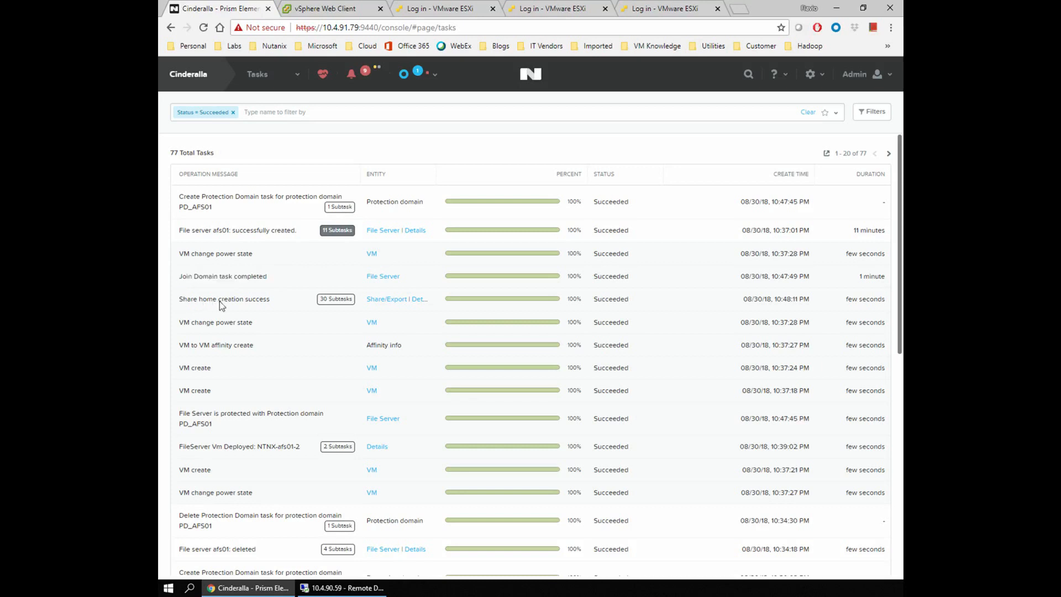
pyautogui.moveTo(271, 300); pyautogui.dragTo(182, 306)
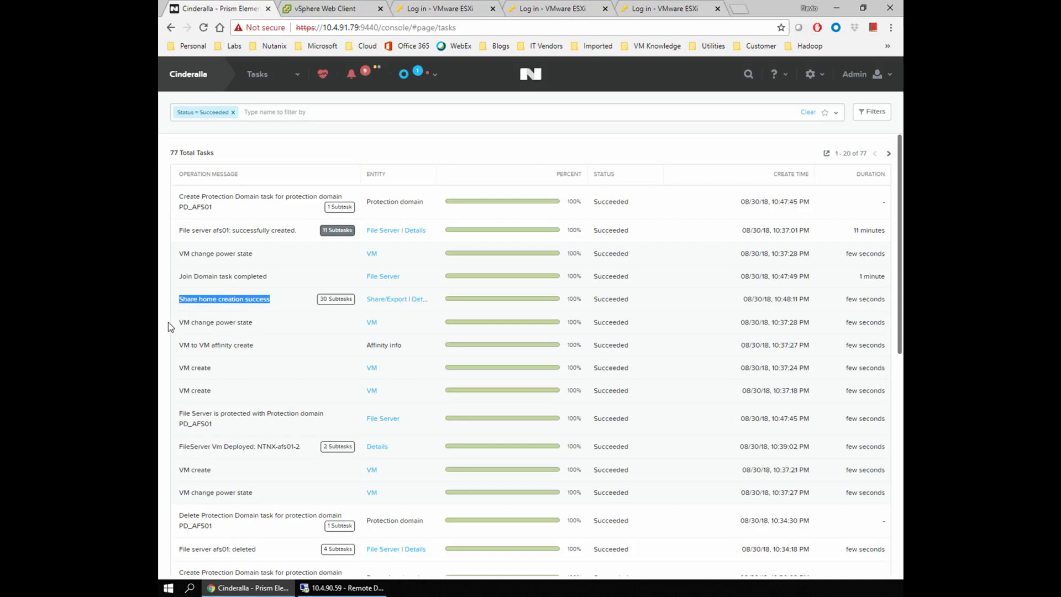
pyautogui.moveTo(254, 346); pyautogui.dragTo(181, 344)
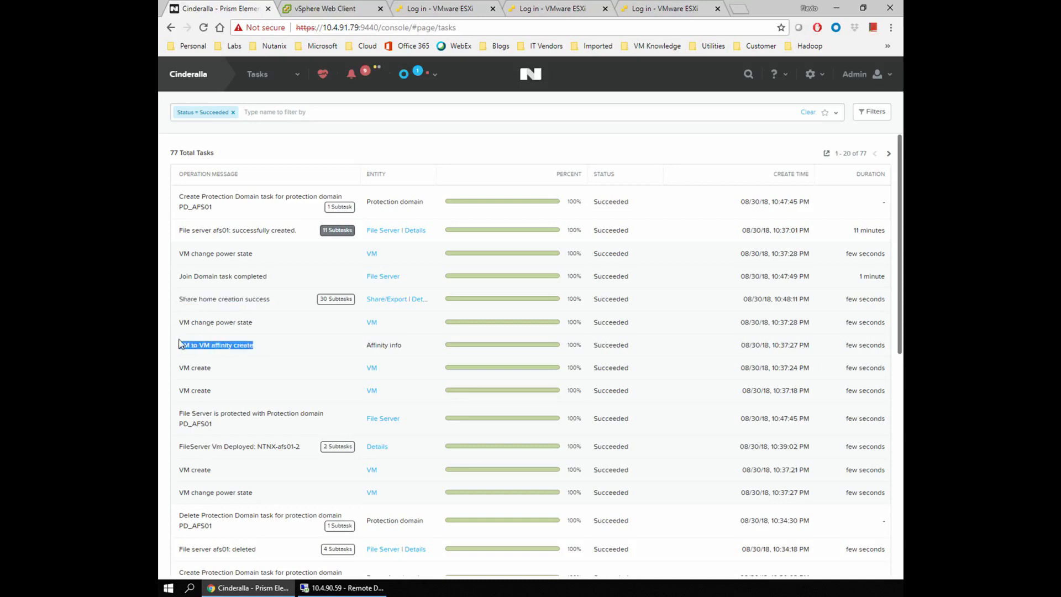
pyautogui.click(237, 311)
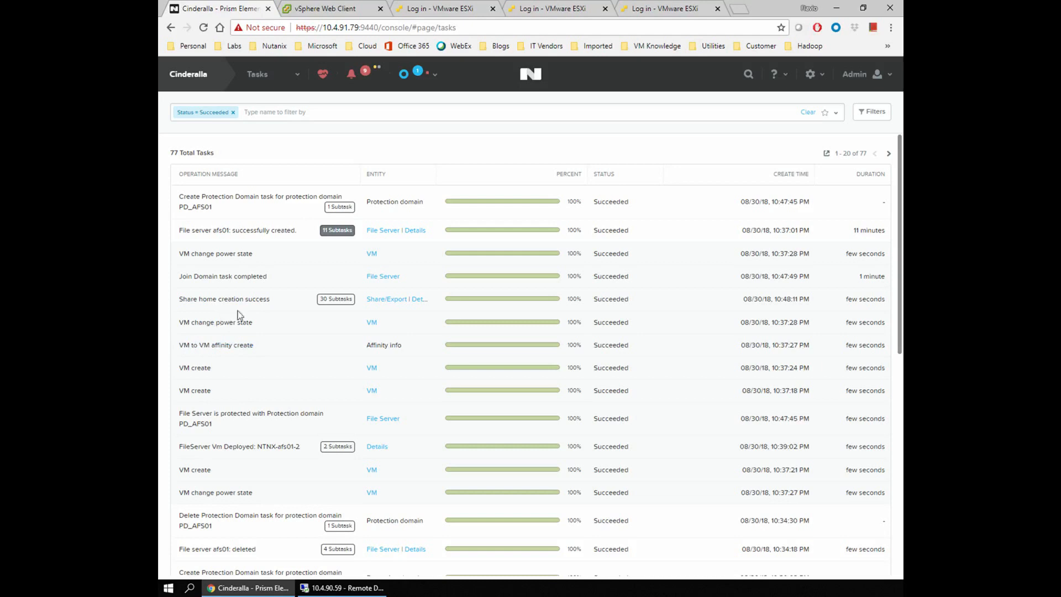
# On the File Server page, view afs01's summary (1 share, 1 TiB) and the home share details.
pyautogui.click(297, 77)
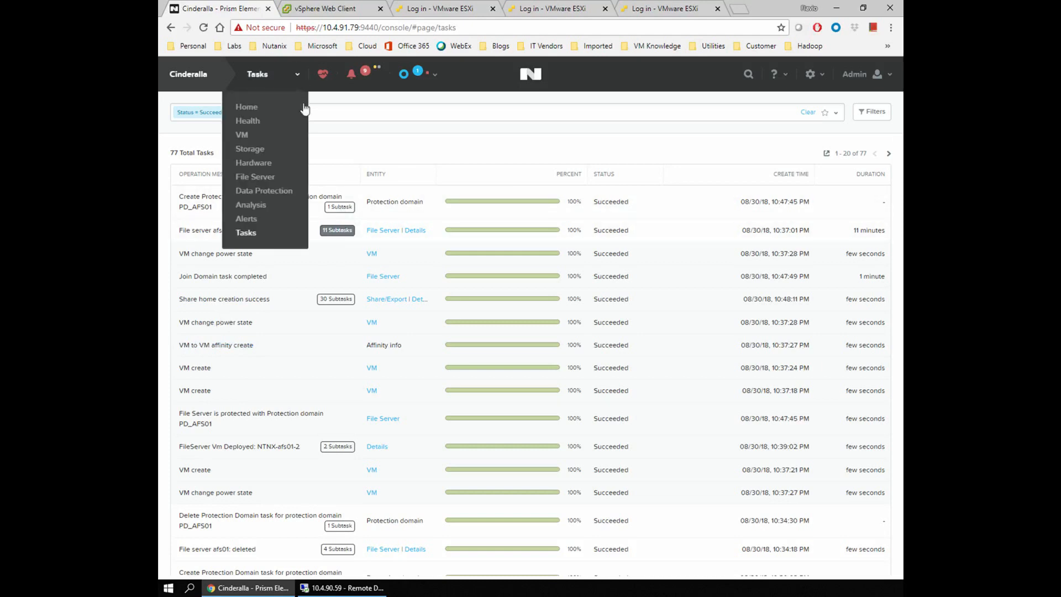
pyautogui.click(256, 177)
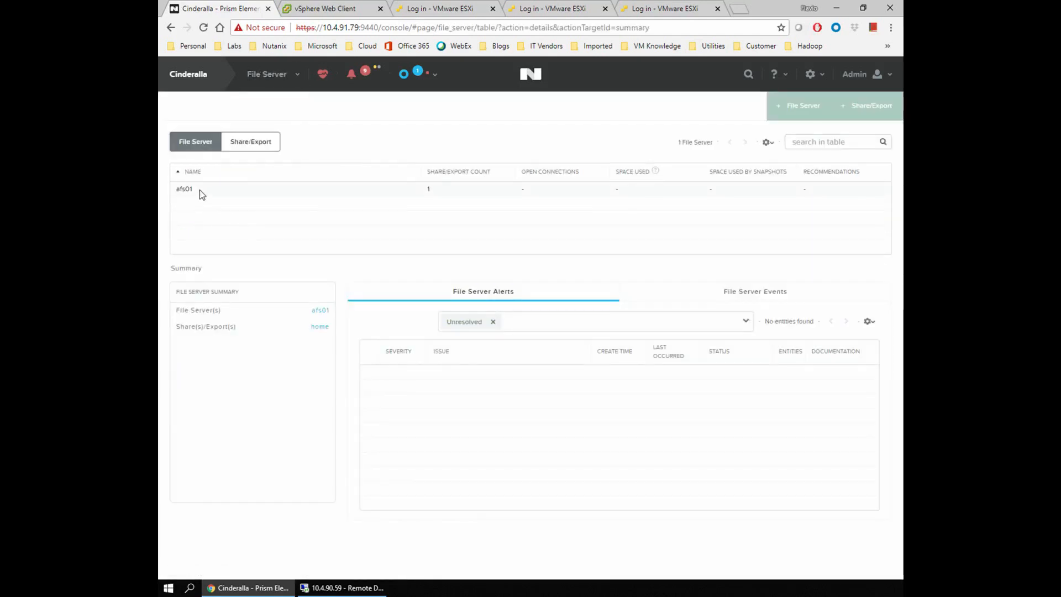
pyautogui.click(200, 190)
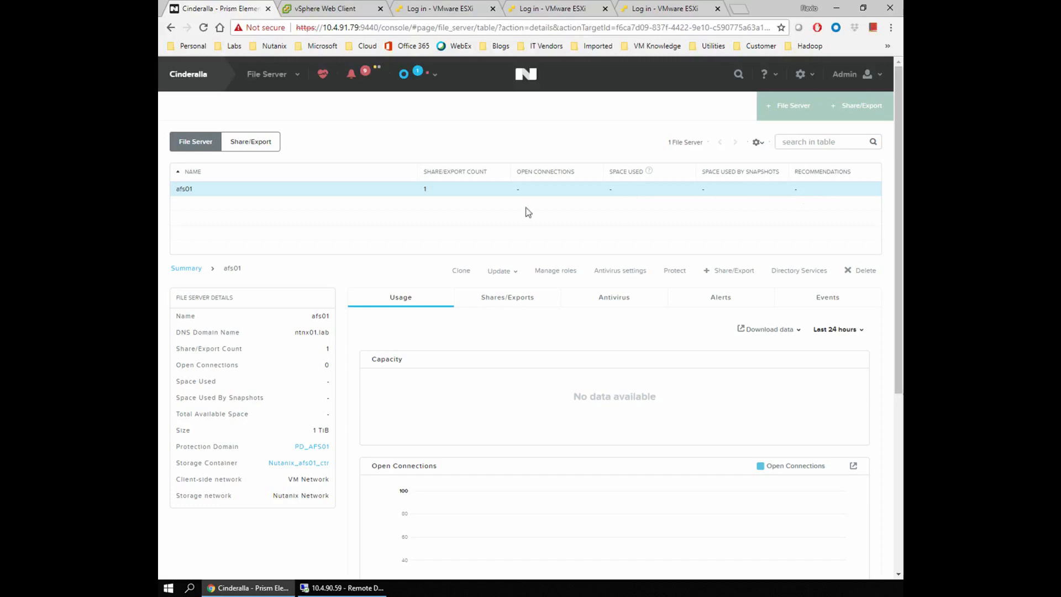
pyautogui.click(256, 147)
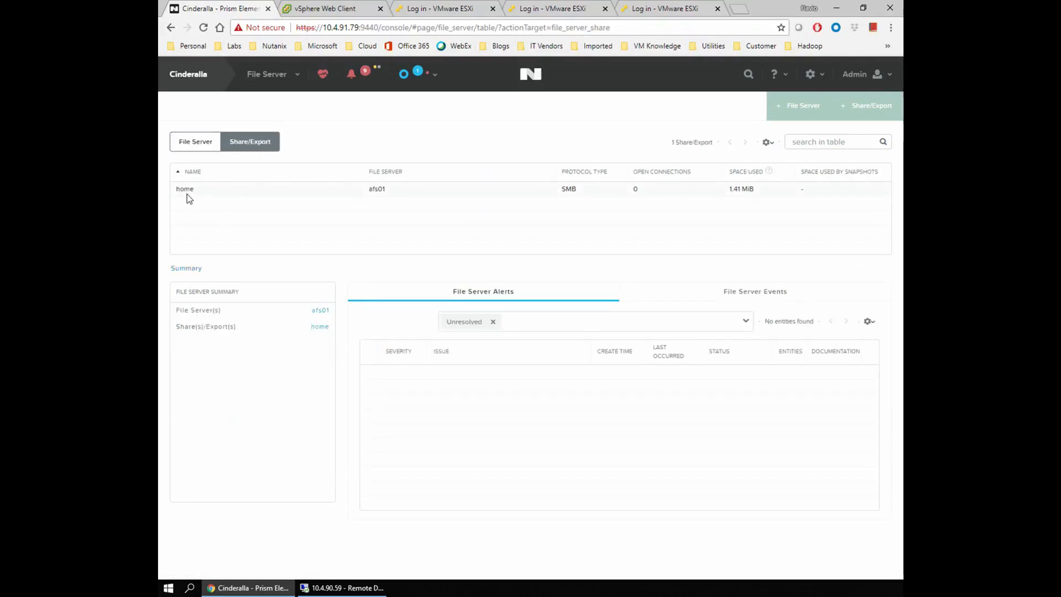
pyautogui.click(187, 189)
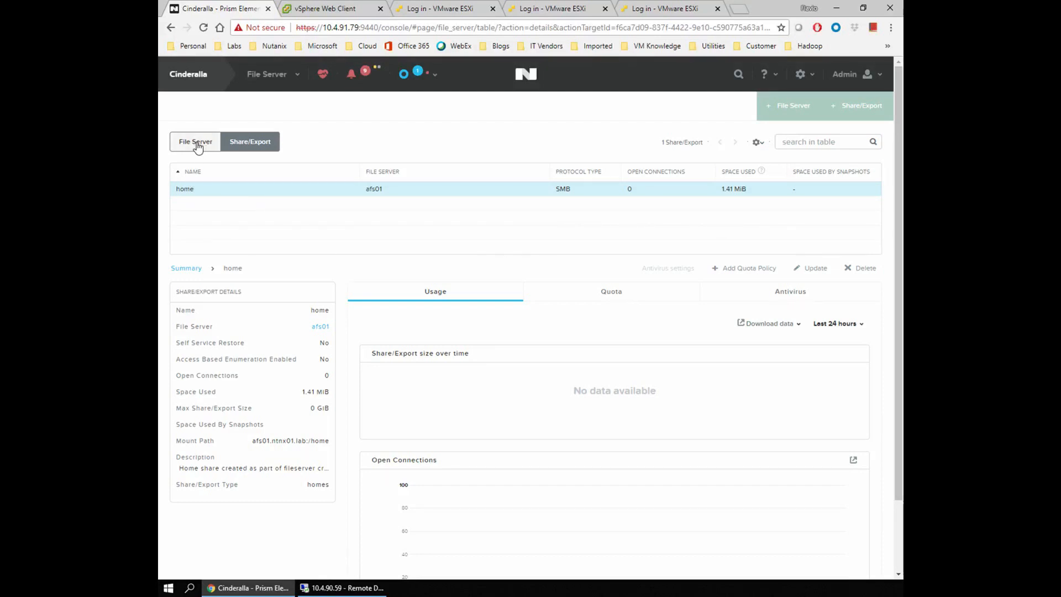
pyautogui.click(198, 146)
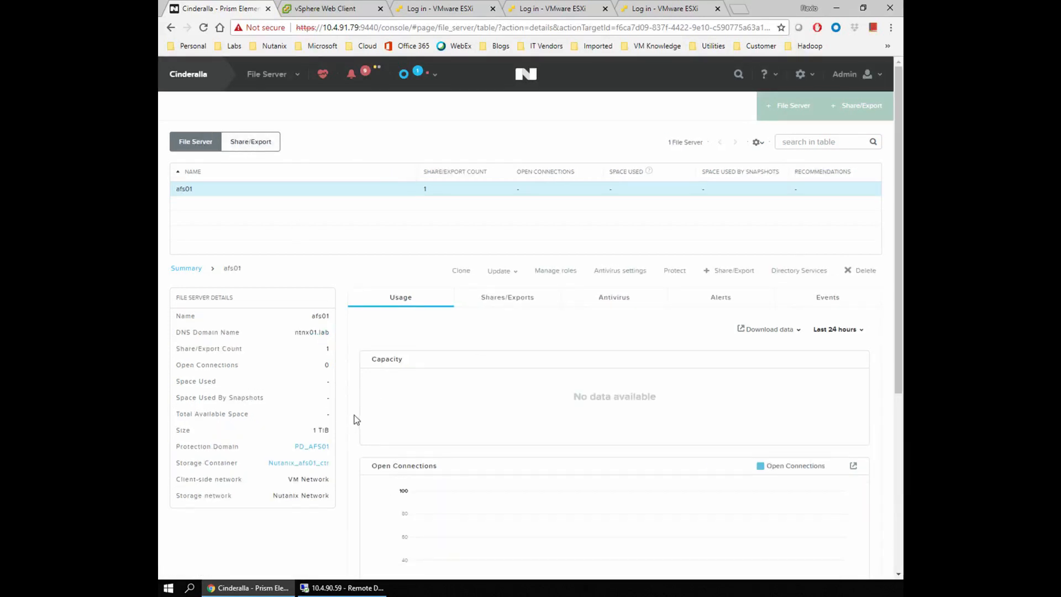
# On the remote server, open Active Directory Users and Computers full screen and show the Computers container.
pyautogui.click(354, 590)
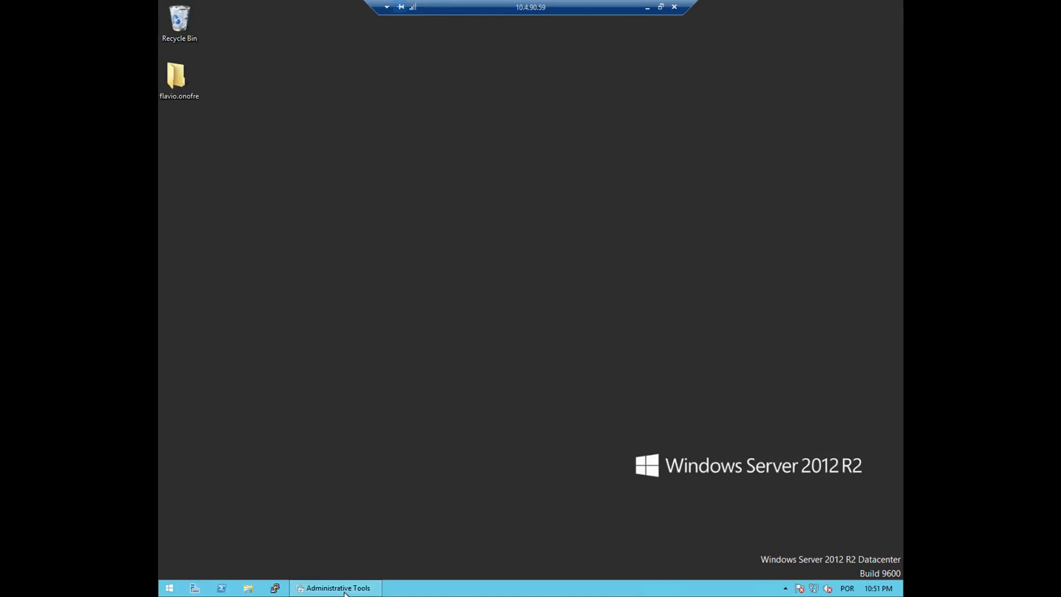
pyautogui.click(345, 590)
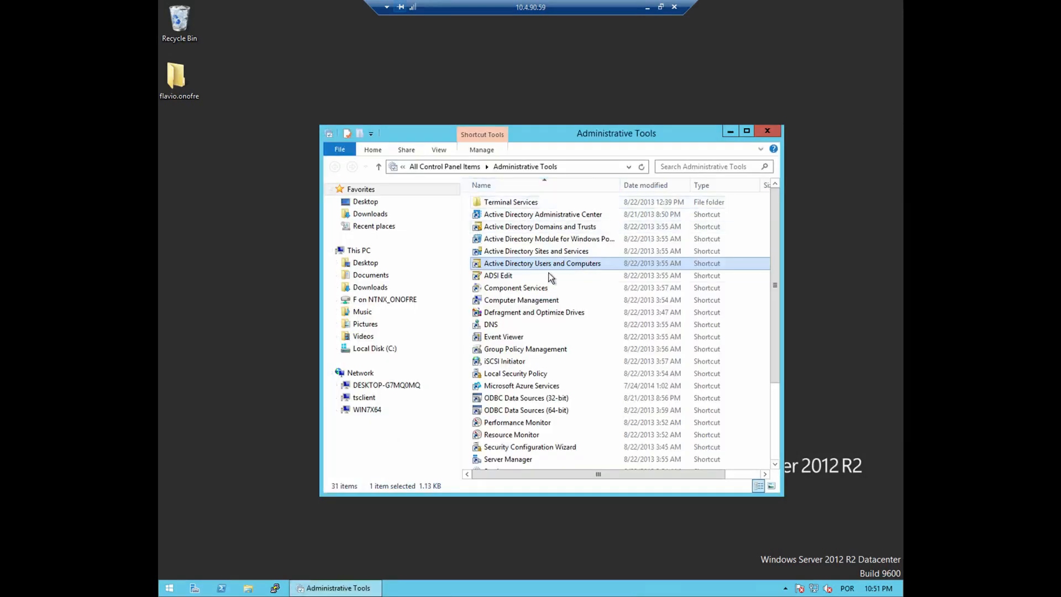
pyautogui.doubleClick(550, 266)
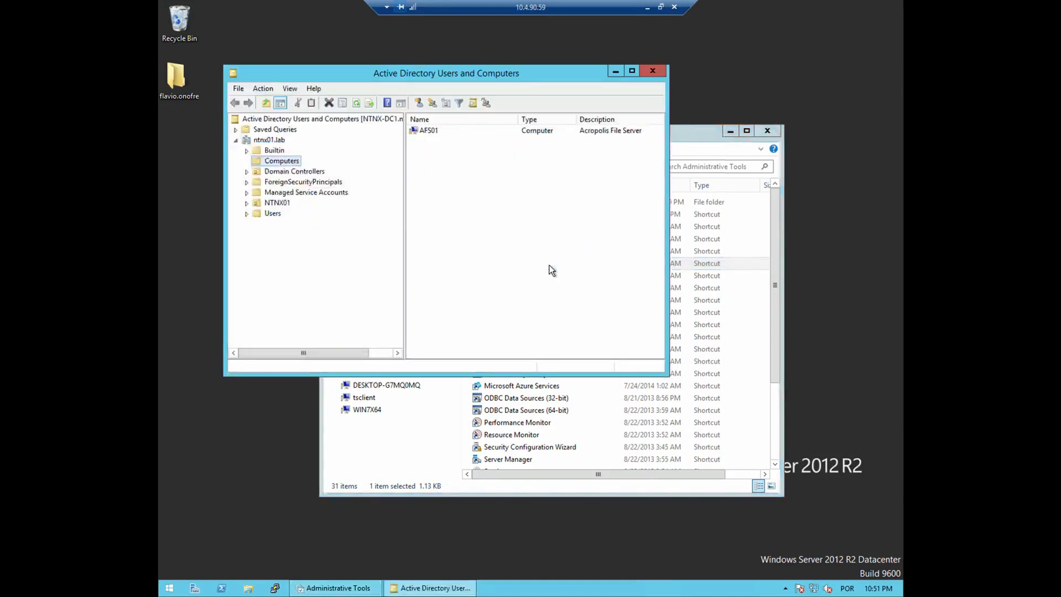
pyautogui.click(632, 70)
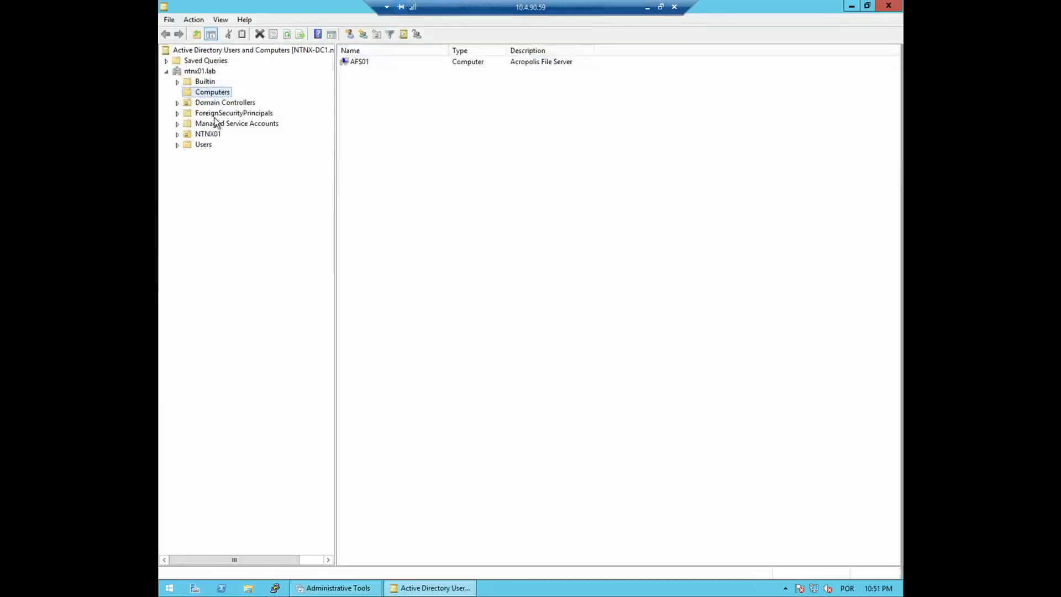
pyautogui.click(209, 84)
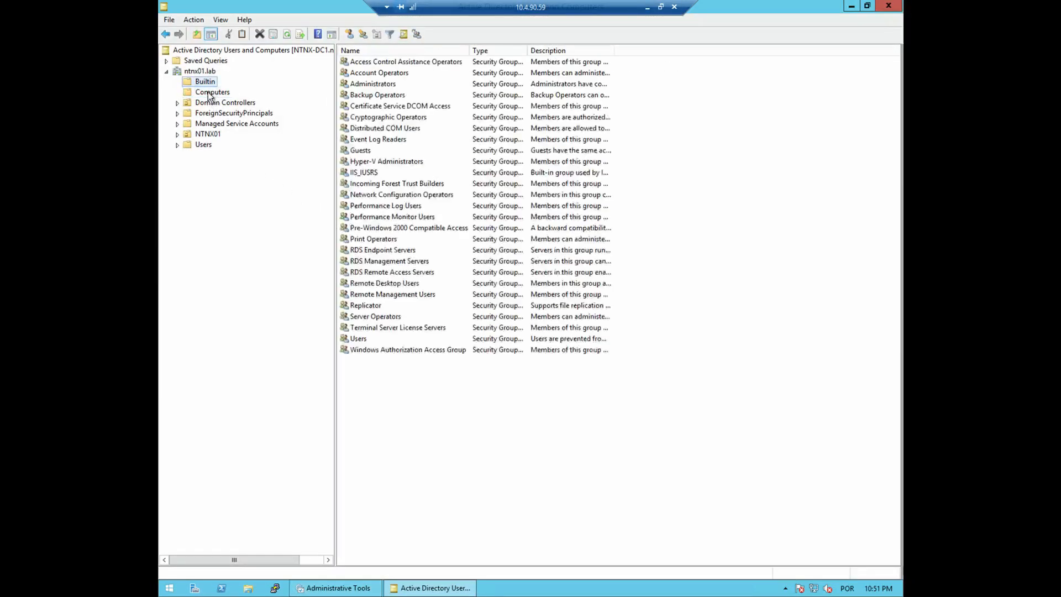
pyautogui.click(208, 94)
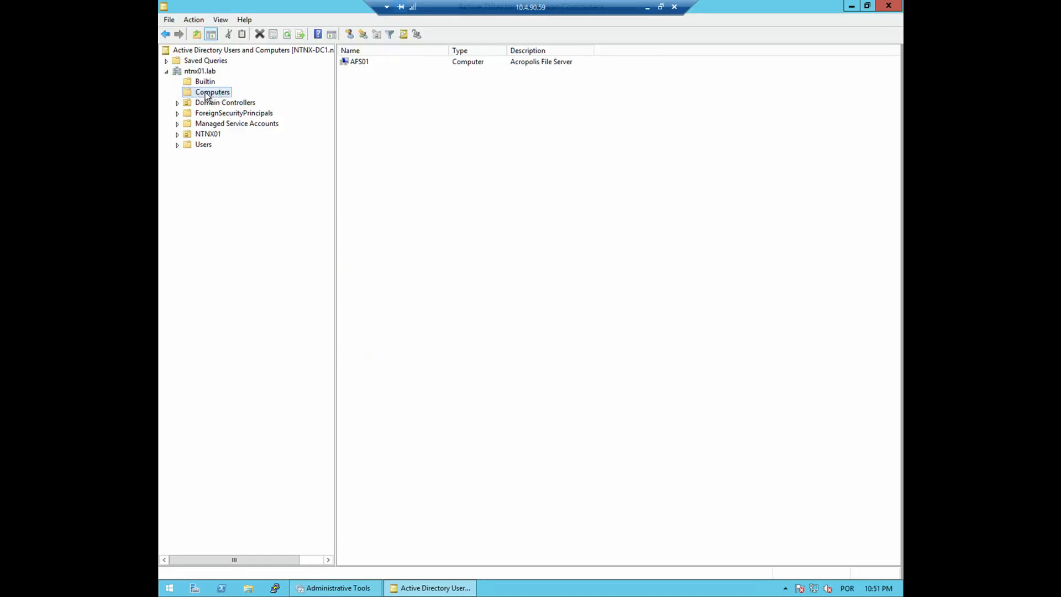
# Move the AFS01 computer account into NTNX01 > NUTANIX and confirm it is listed there.
pyautogui.click(377, 116)
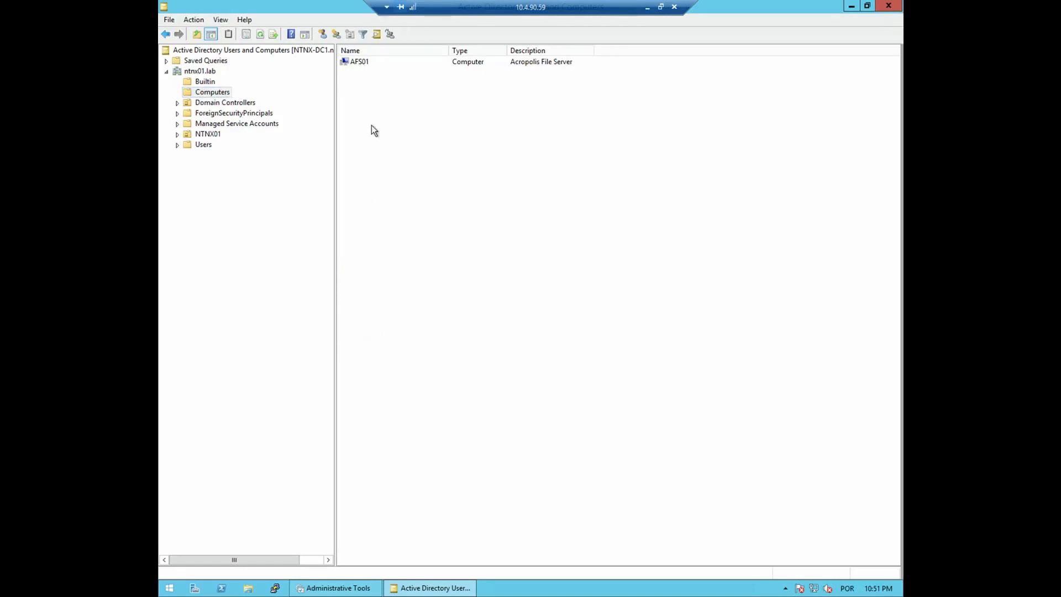
pyautogui.moveTo(356, 61); pyautogui.dragTo(174, 142)
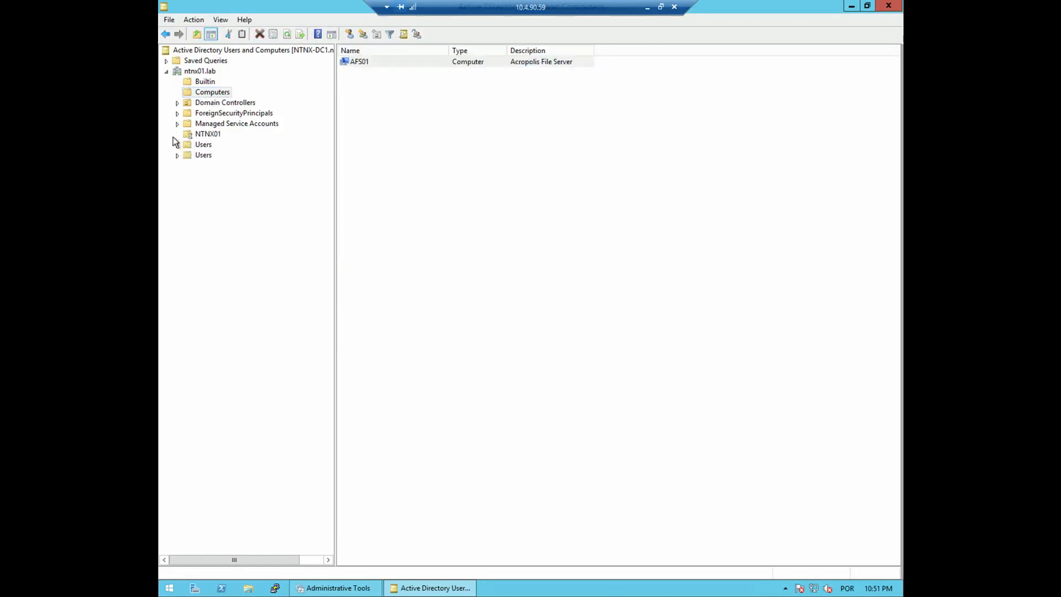
pyautogui.click(360, 62)
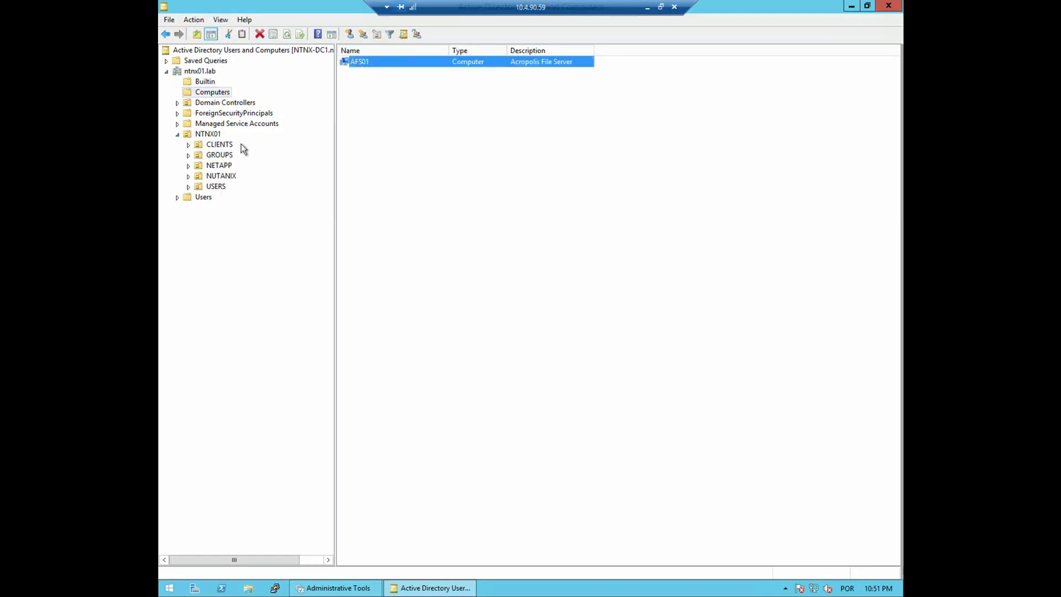
pyautogui.moveTo(243, 148); pyautogui.dragTo(221, 176)
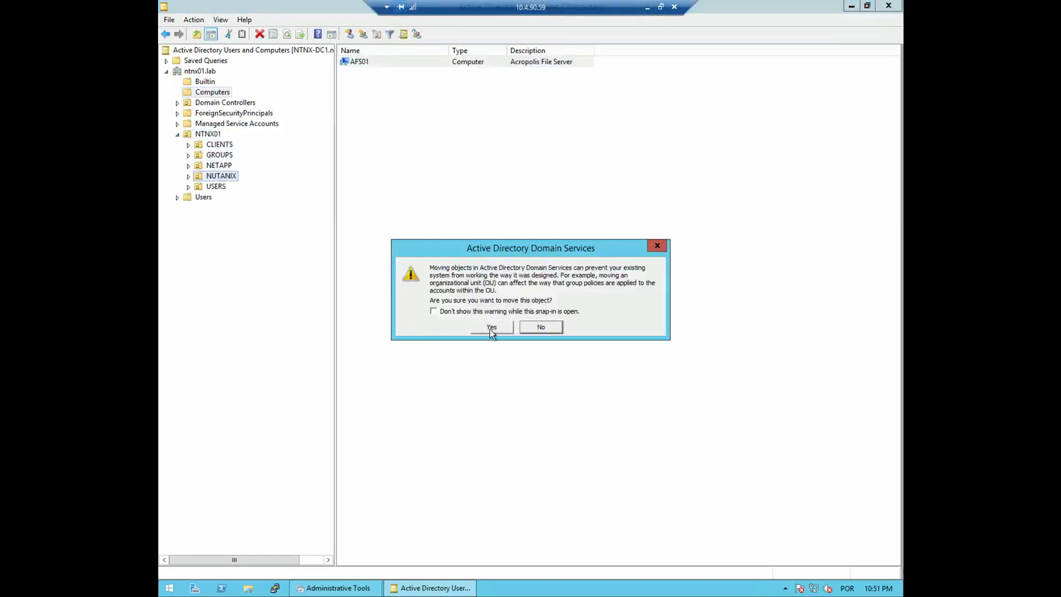
pyautogui.click(491, 327)
pyautogui.click(221, 175)
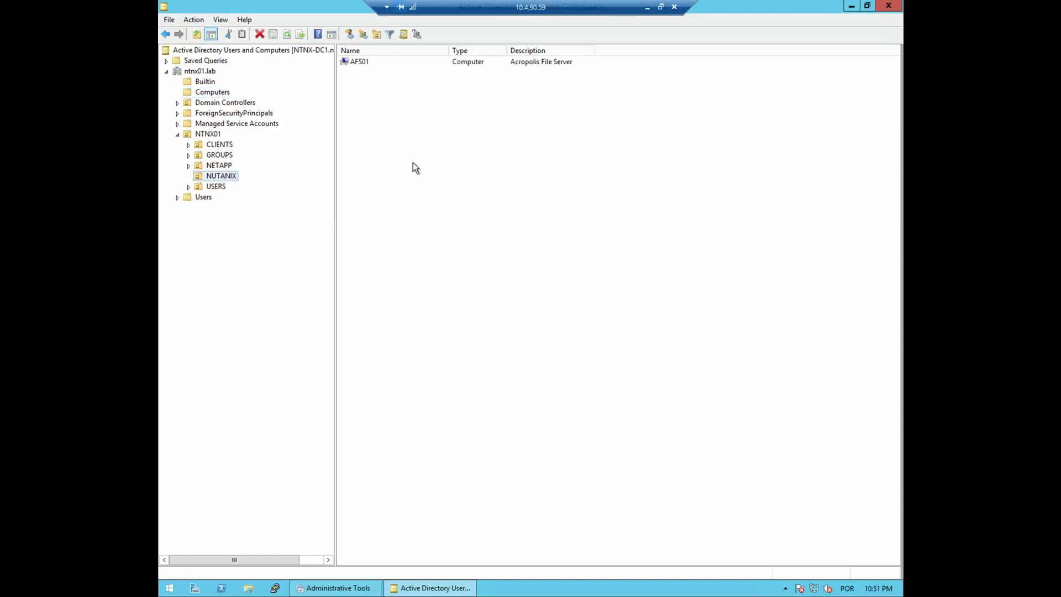
pyautogui.click(360, 64)
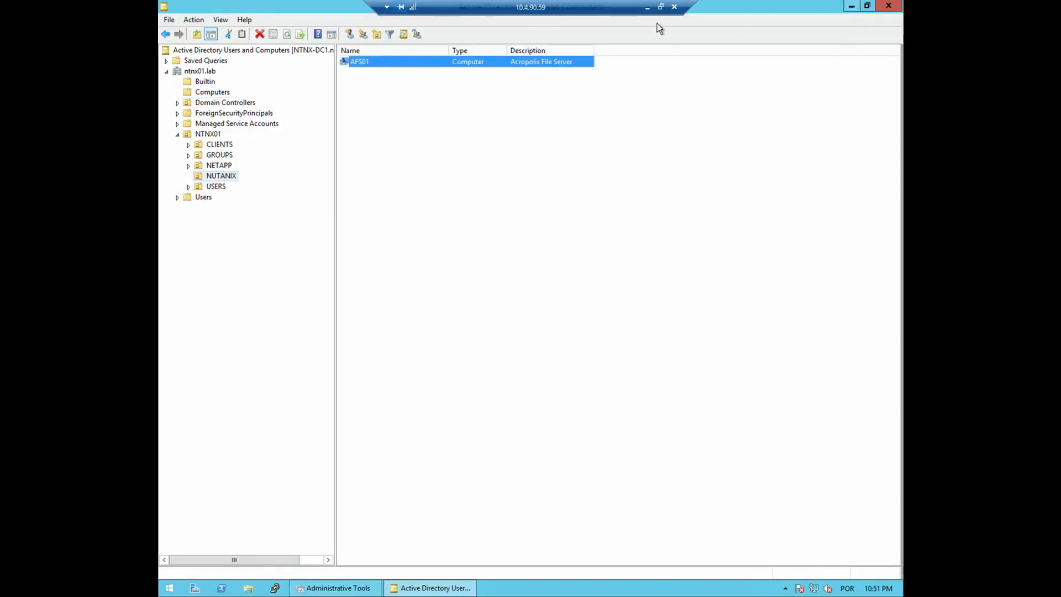
pyautogui.click(248, 588)
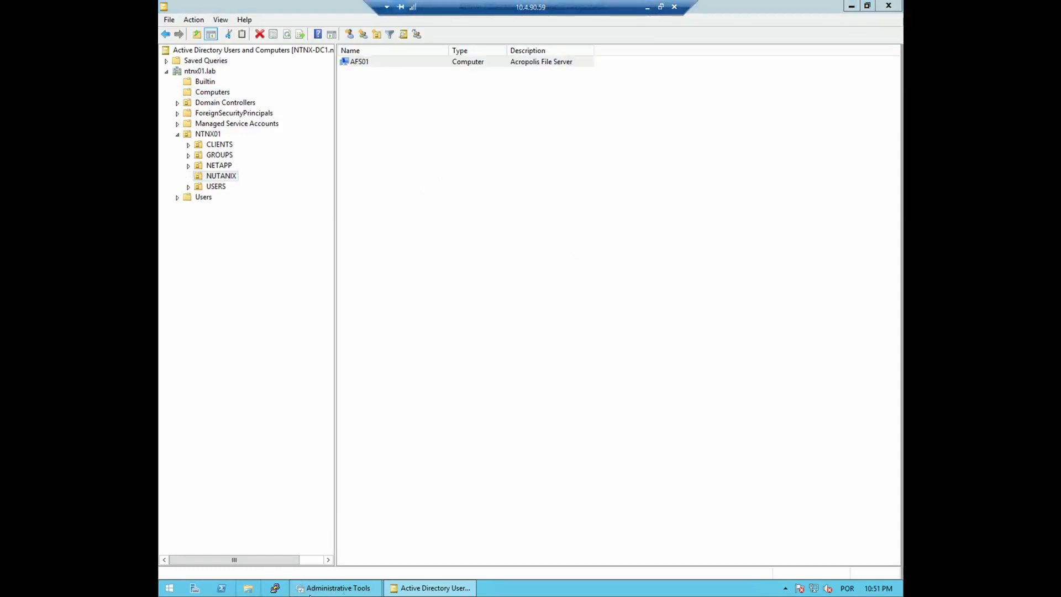
# Browse to \\afs01 in File Explorer, open its home share, then go back to the share list.
pyautogui.click(502, 151)
pyautogui.write('\\\\')
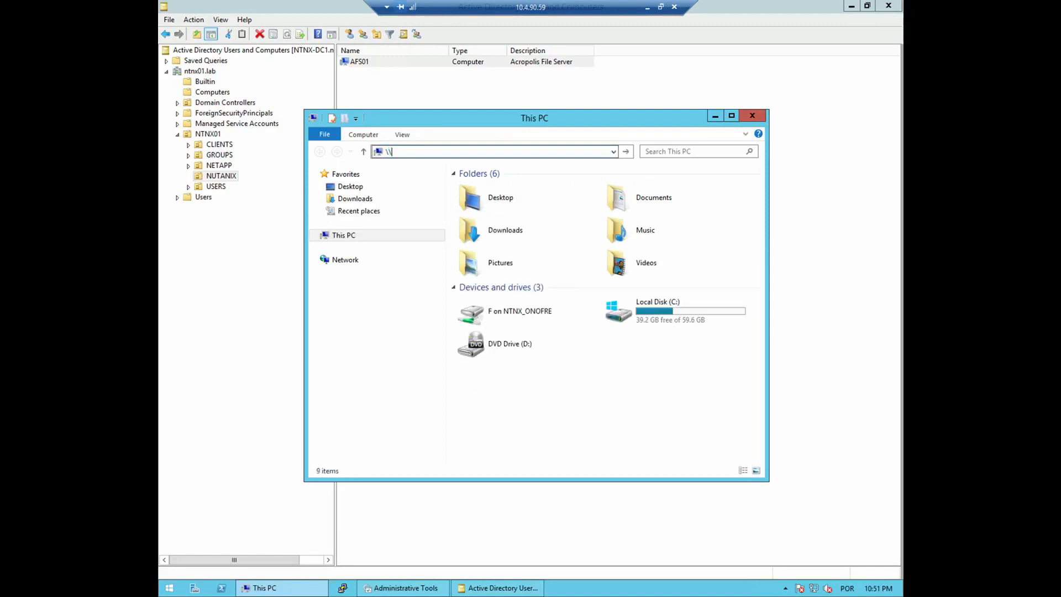
pyautogui.write('afs01')
pyautogui.press('Return')
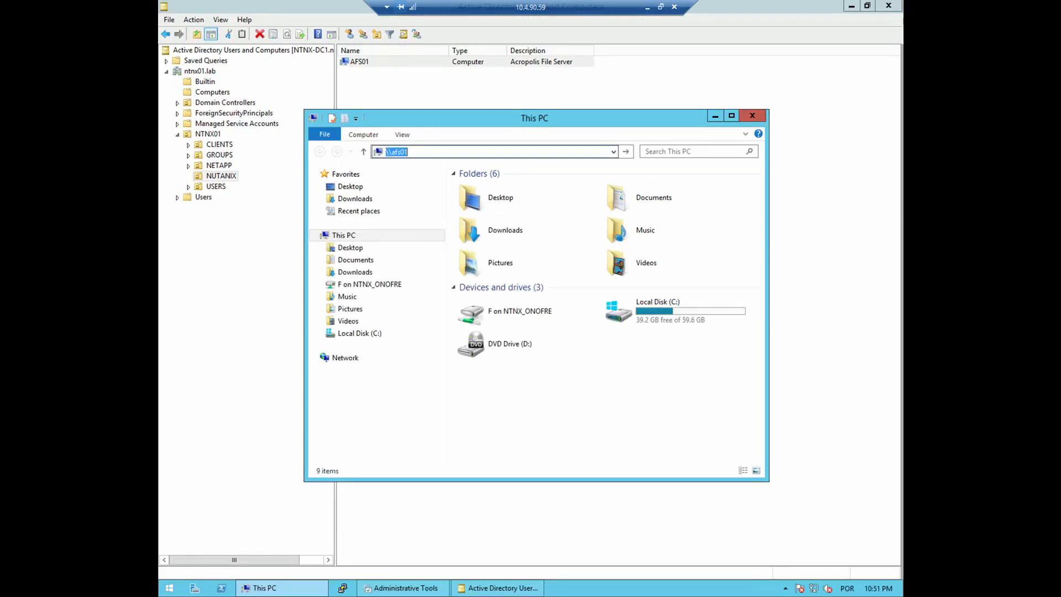
pyautogui.click(491, 185)
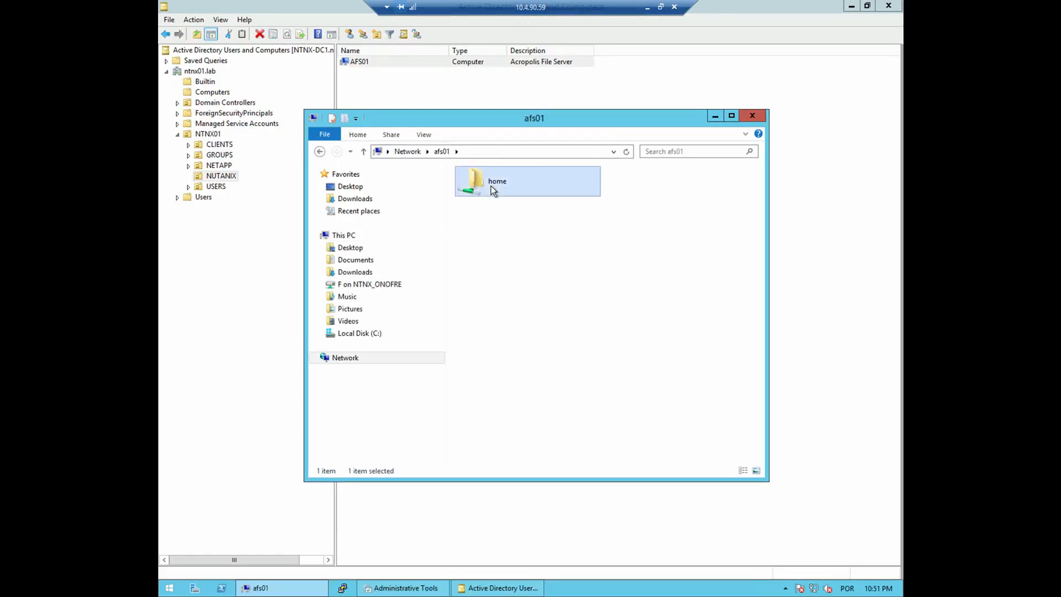
pyautogui.click(541, 269)
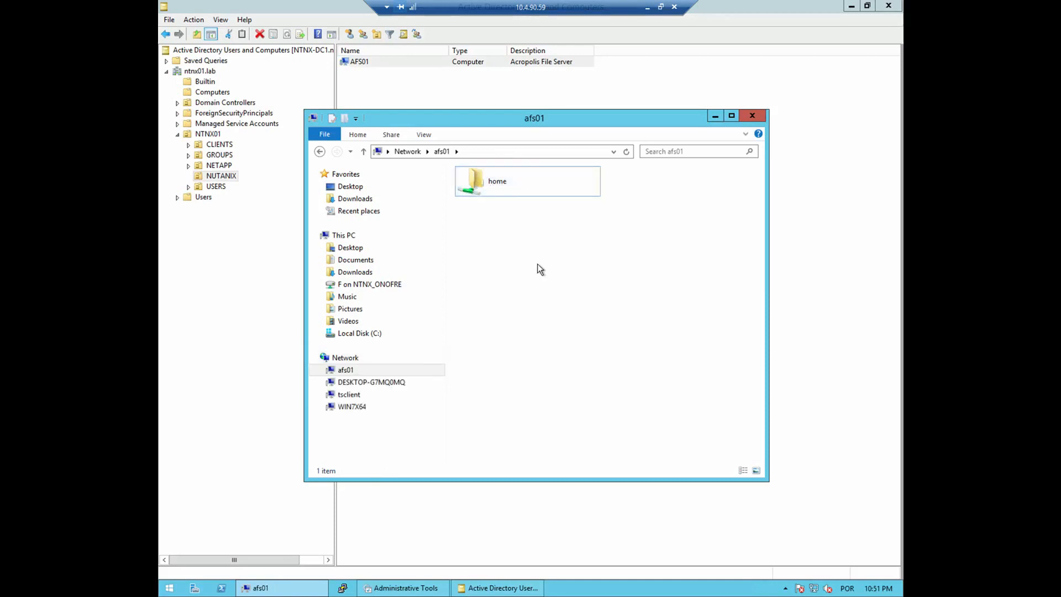
pyautogui.doubleClick(489, 188)
pyautogui.click(320, 153)
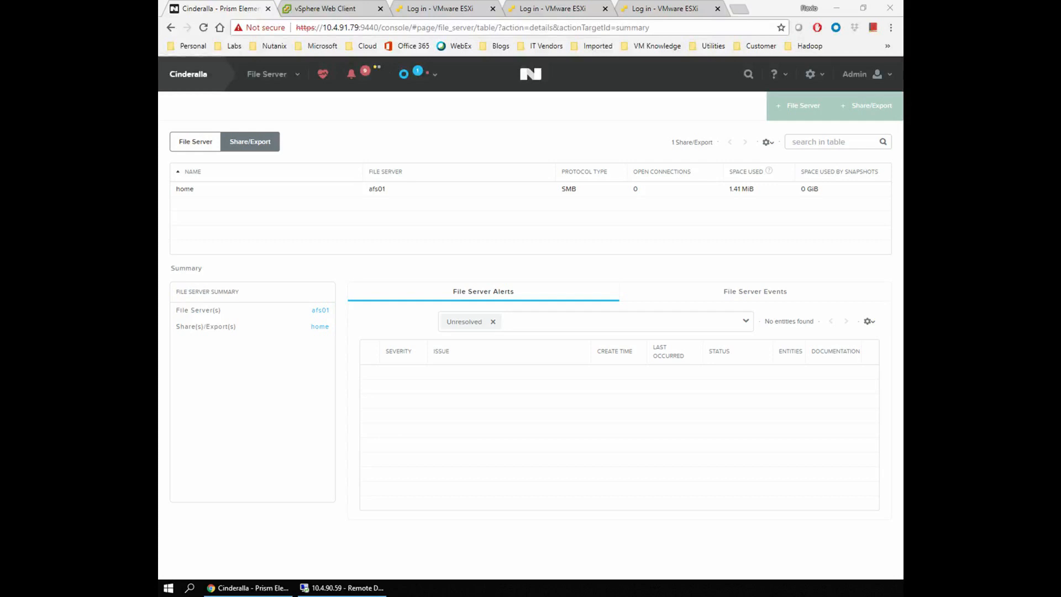
# Start a new share named 'departamentos' on afs01 as an SMB General Purpose Share.
pyautogui.click(419, 227)
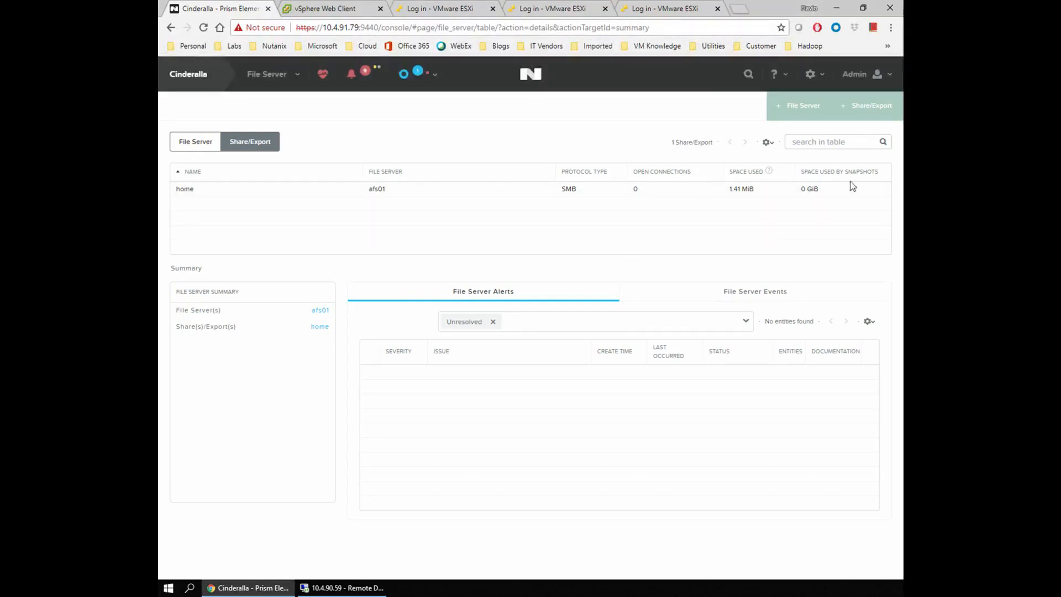
pyautogui.click(873, 109)
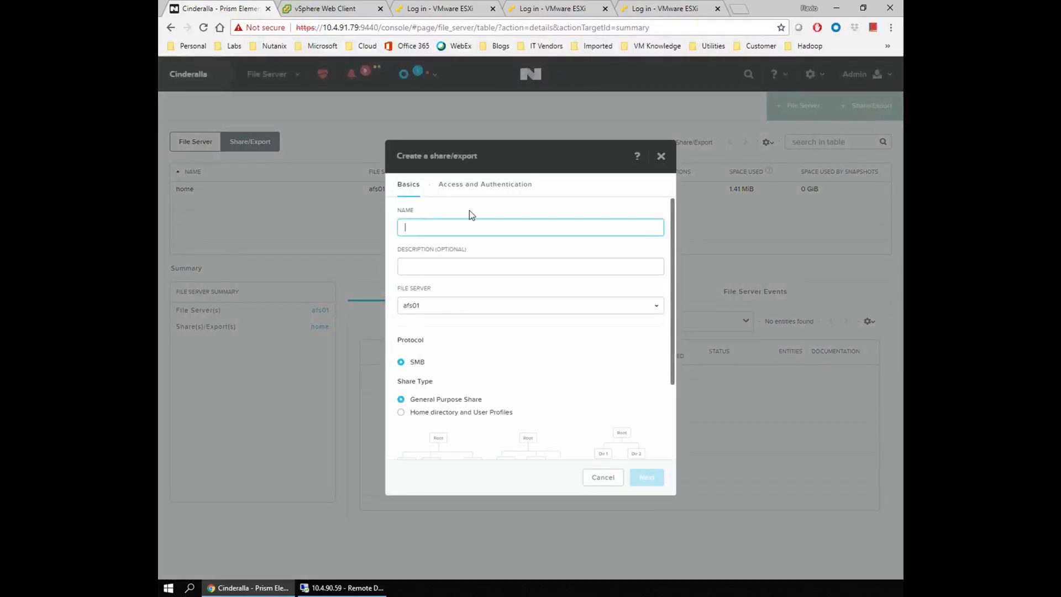
pyautogui.write('departame')
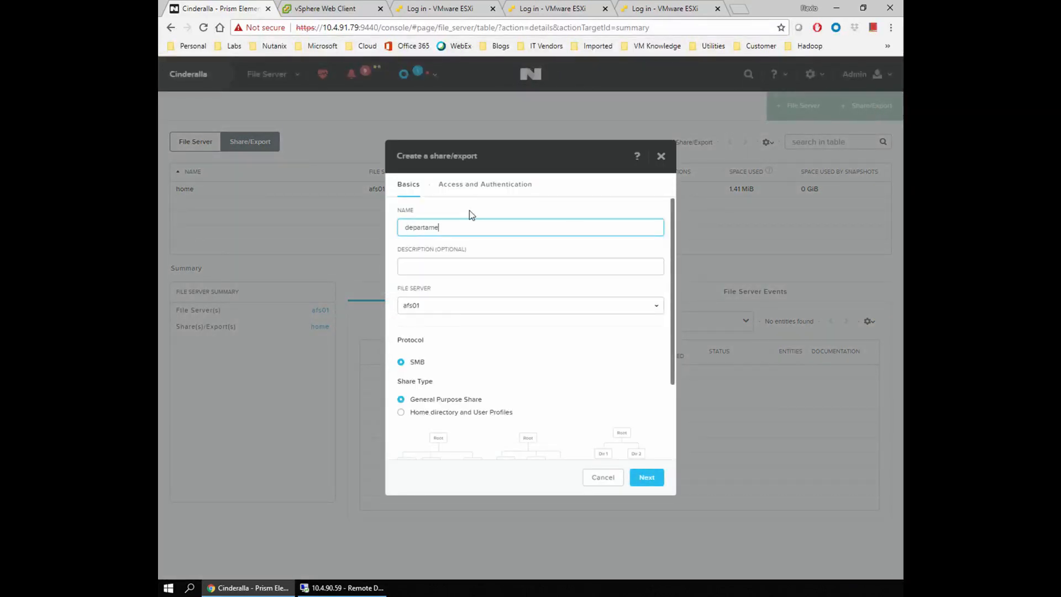
pyautogui.write('ntos')
pyautogui.press('Tab')
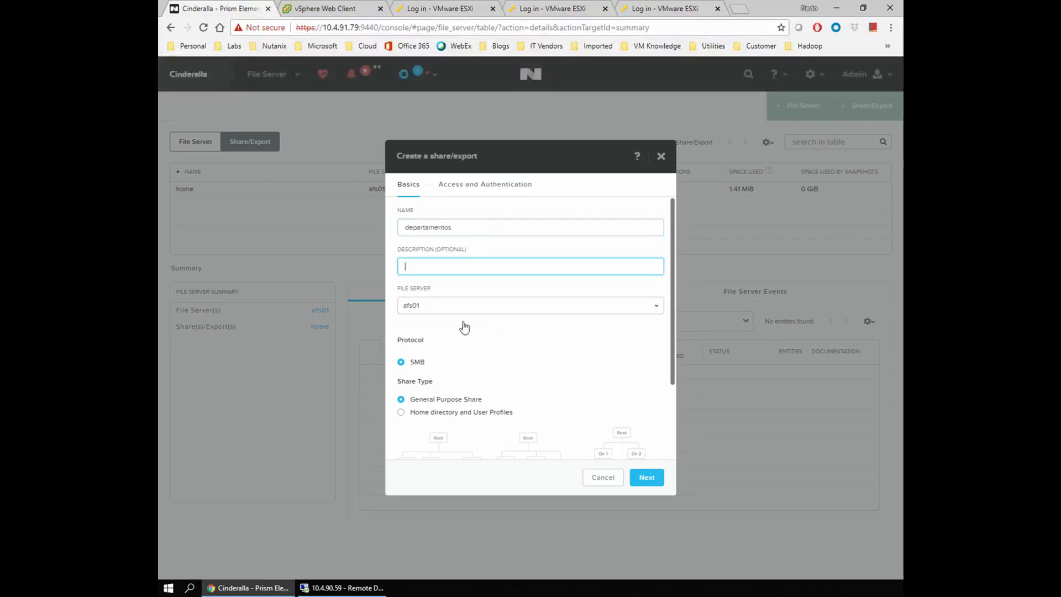
pyautogui.moveTo(673, 367); pyautogui.dragTo(671, 442)
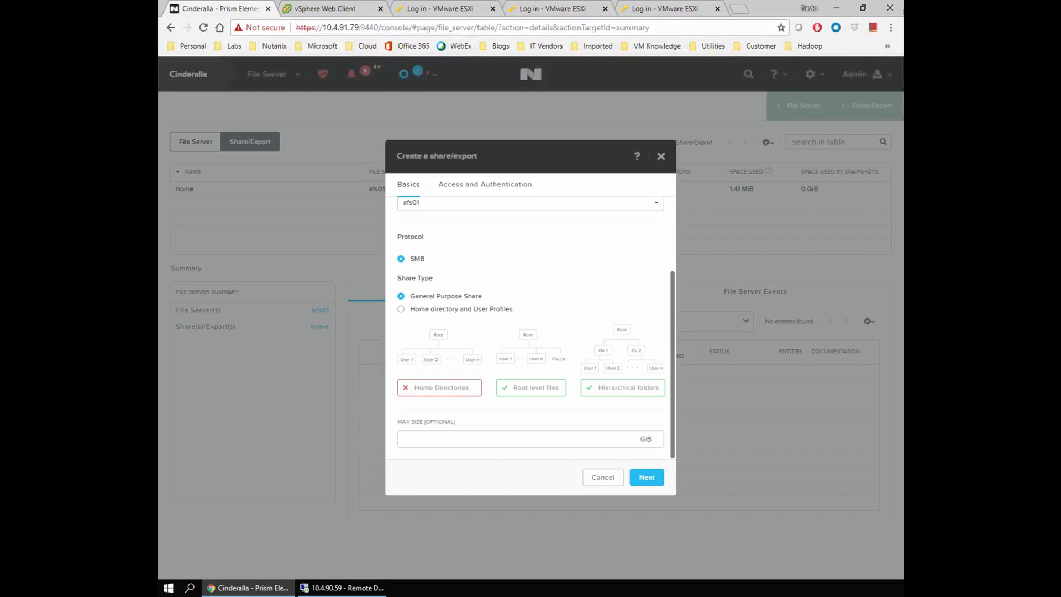
pyautogui.moveTo(397, 278); pyautogui.dragTo(466, 275)
# Keep General Purpose Share, set Max Size to 10 GiB, and advance to Access and Authentication.
pyautogui.click(466, 275)
pyautogui.click(476, 438)
pyautogui.write('10')
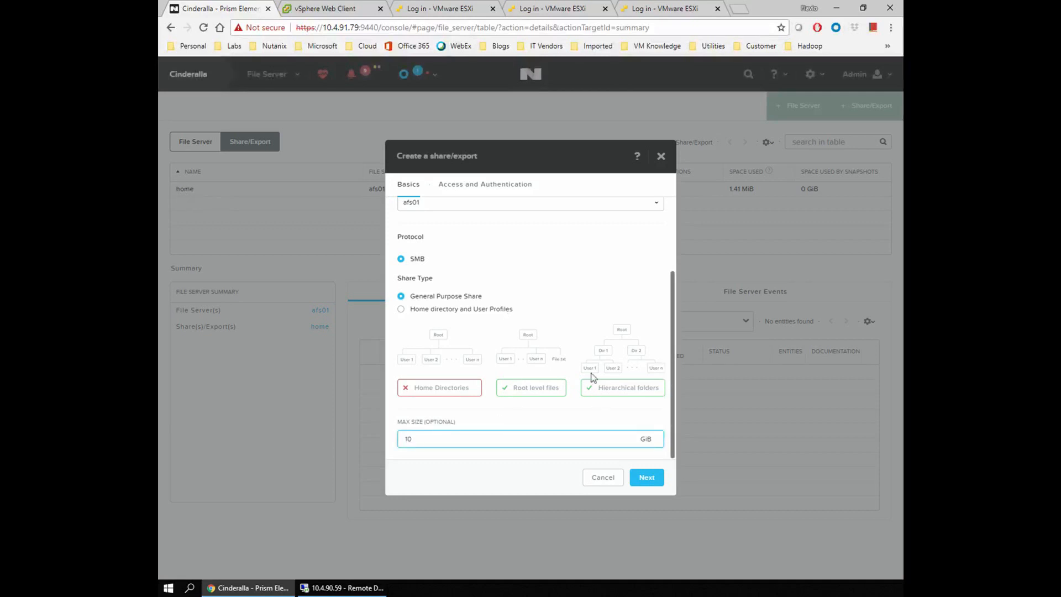
pyautogui.click(647, 478)
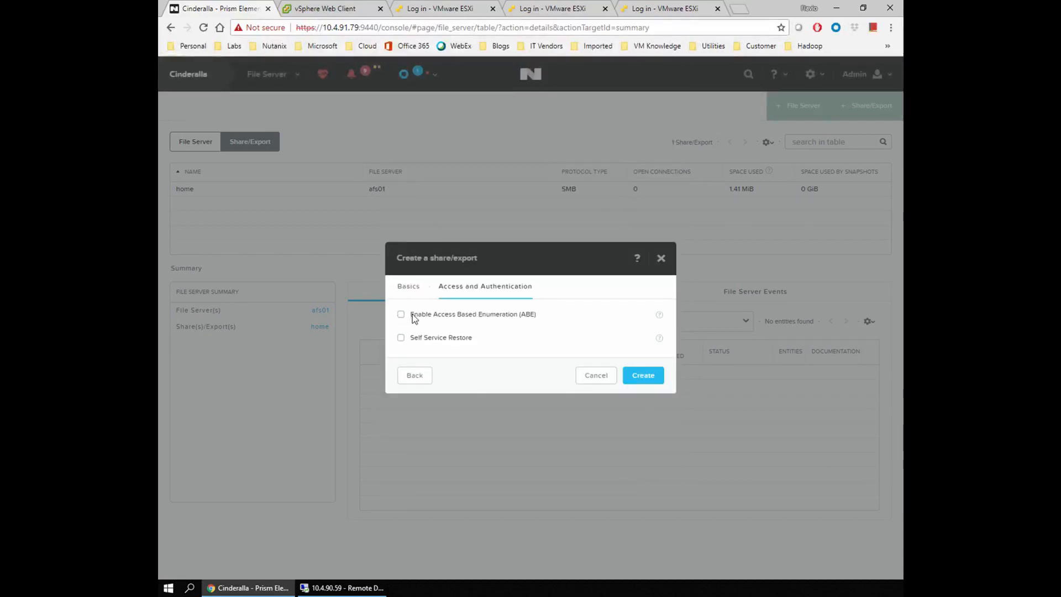
# Create the departamentos share with Self Service Restore on and access based enumeration off.
pyautogui.moveTo(412, 315); pyautogui.dragTo(548, 315)
pyautogui.click(544, 313)
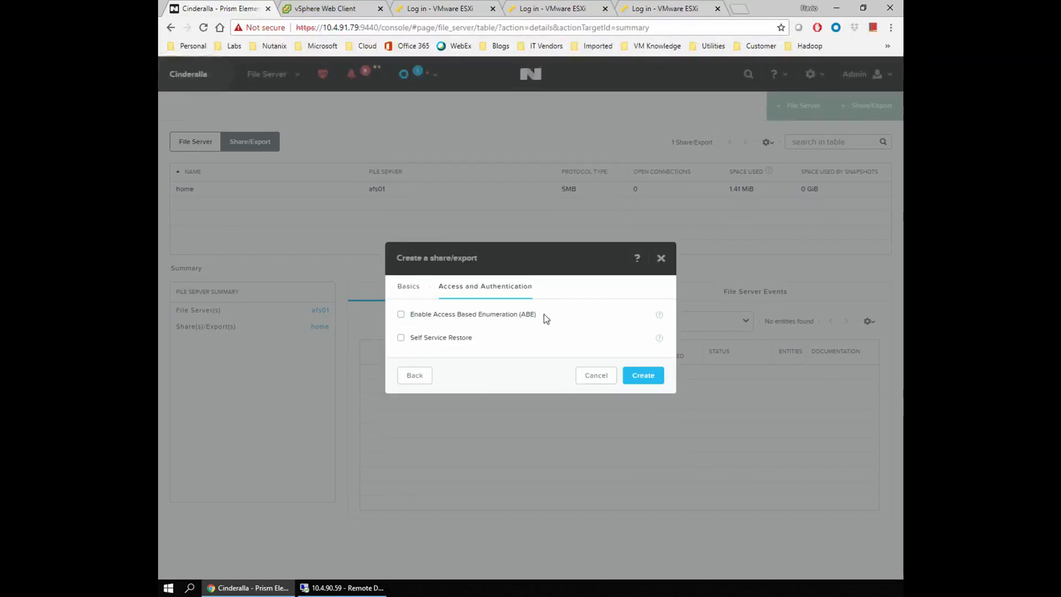
pyautogui.click(401, 315)
pyautogui.click(401, 338)
pyautogui.click(400, 315)
pyautogui.click(644, 376)
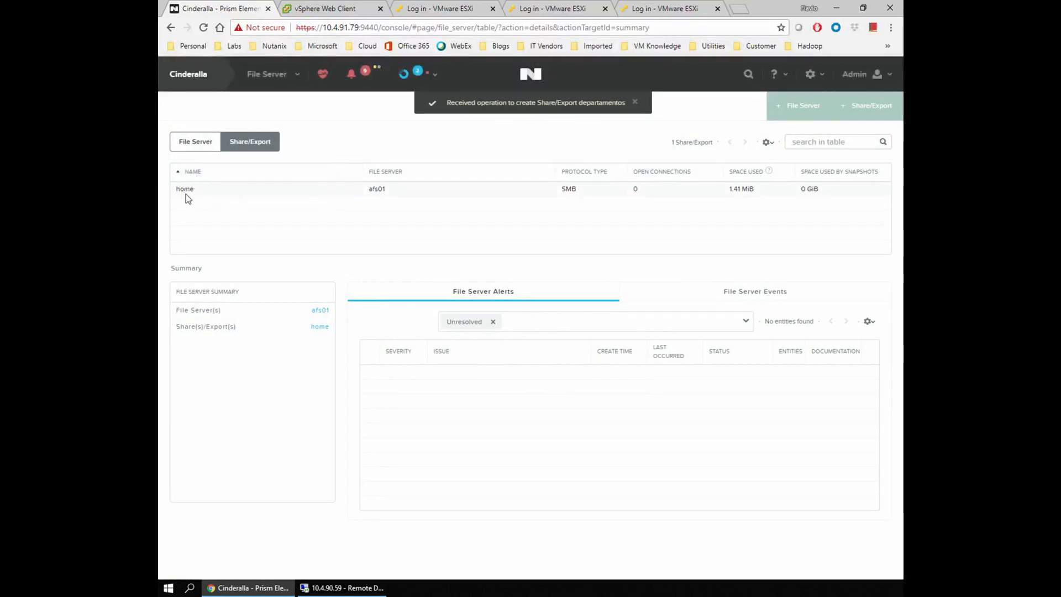
# Confirm departamentos appears in afs01's share list, view its details, and return to the remote server.
pyautogui.click(200, 145)
pyautogui.click(242, 141)
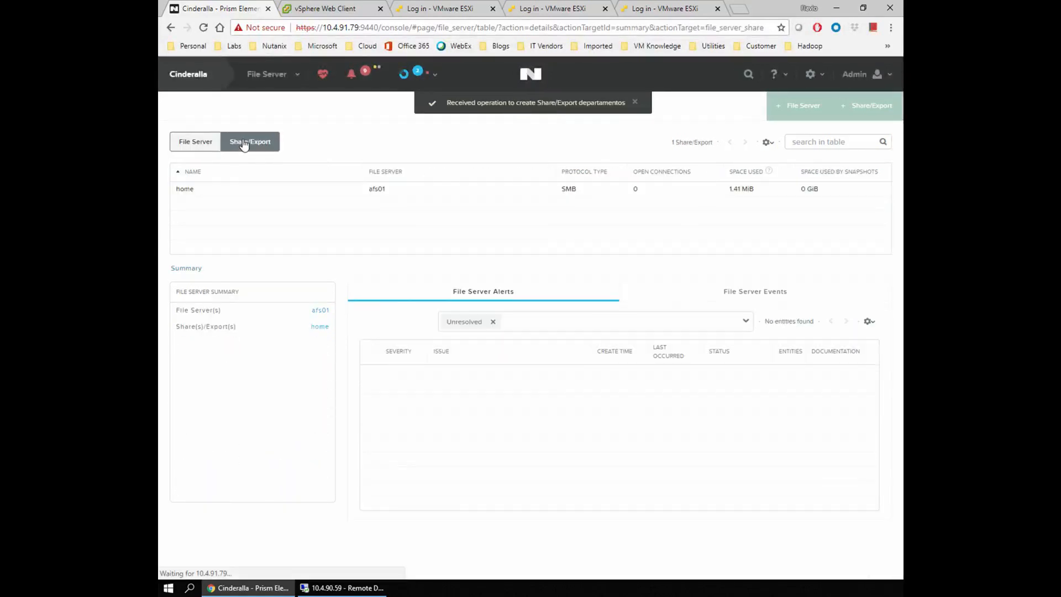
pyautogui.click(206, 189)
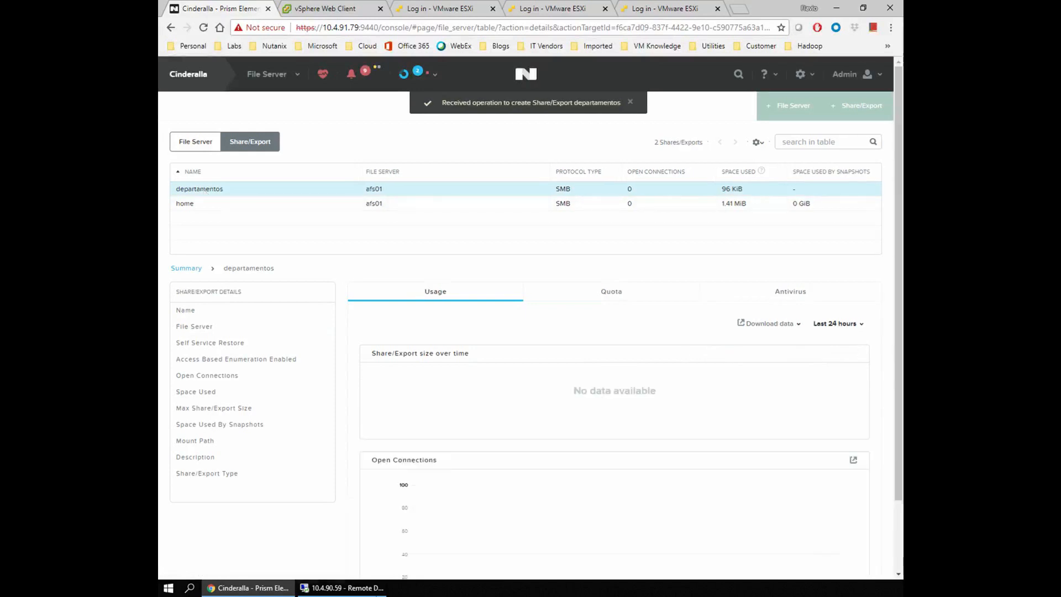
pyautogui.click(343, 588)
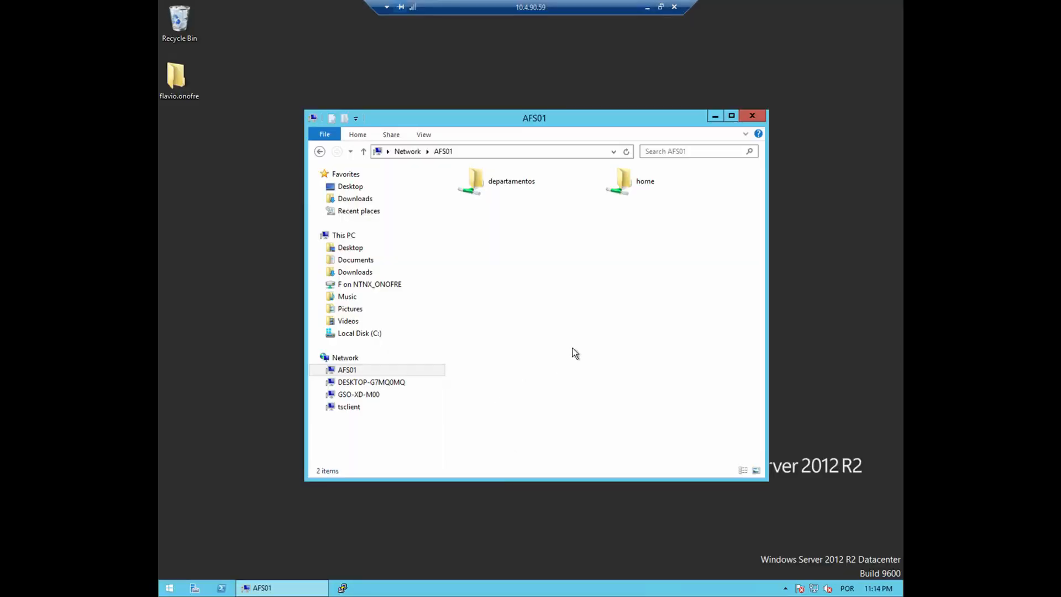
pyautogui.click(496, 183)
pyautogui.rightClick(515, 191)
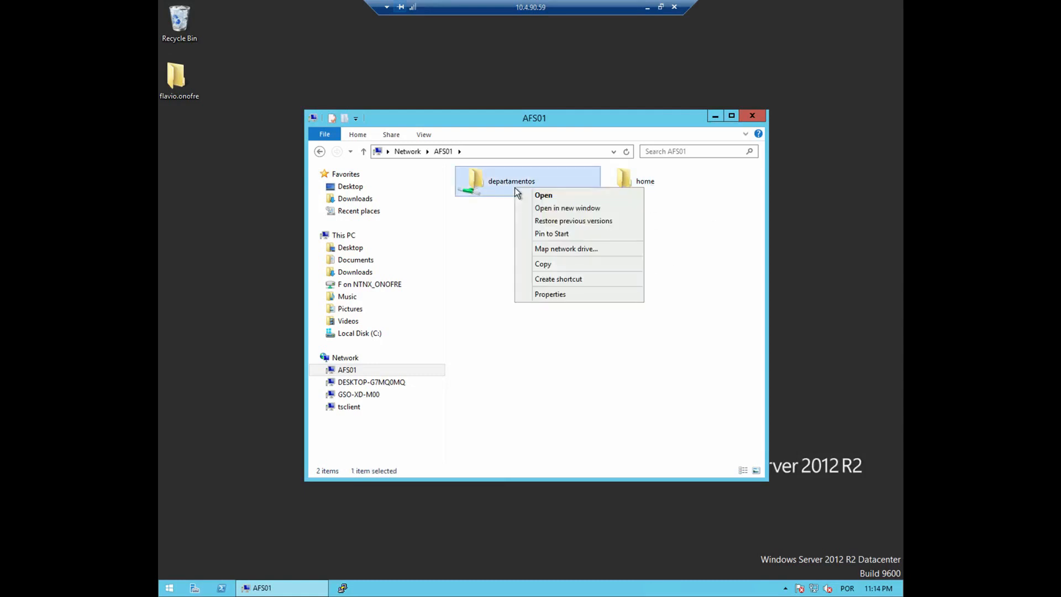
pyautogui.click(578, 296)
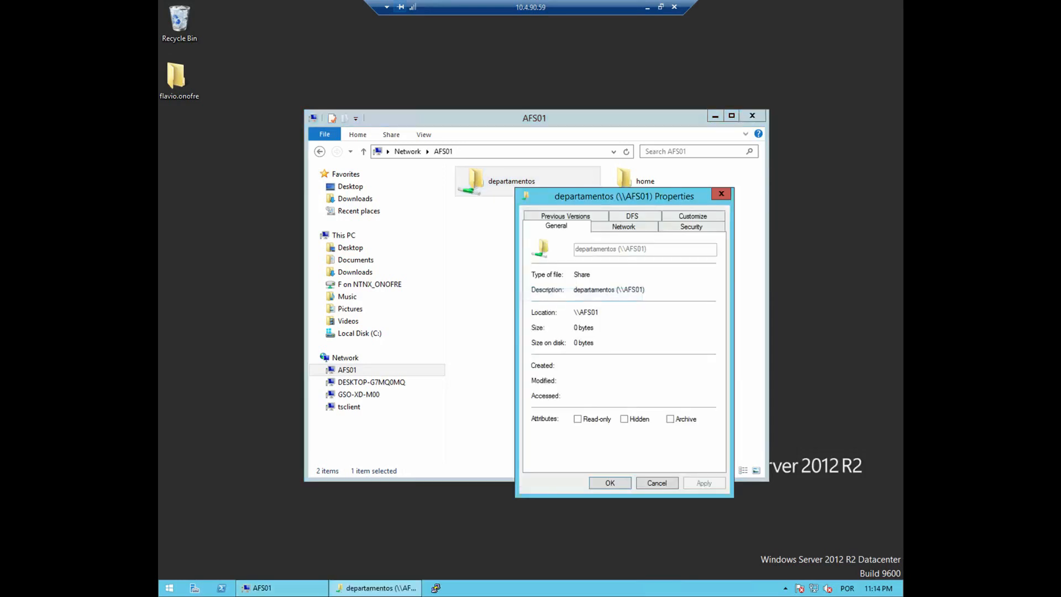
pyautogui.click(575, 217)
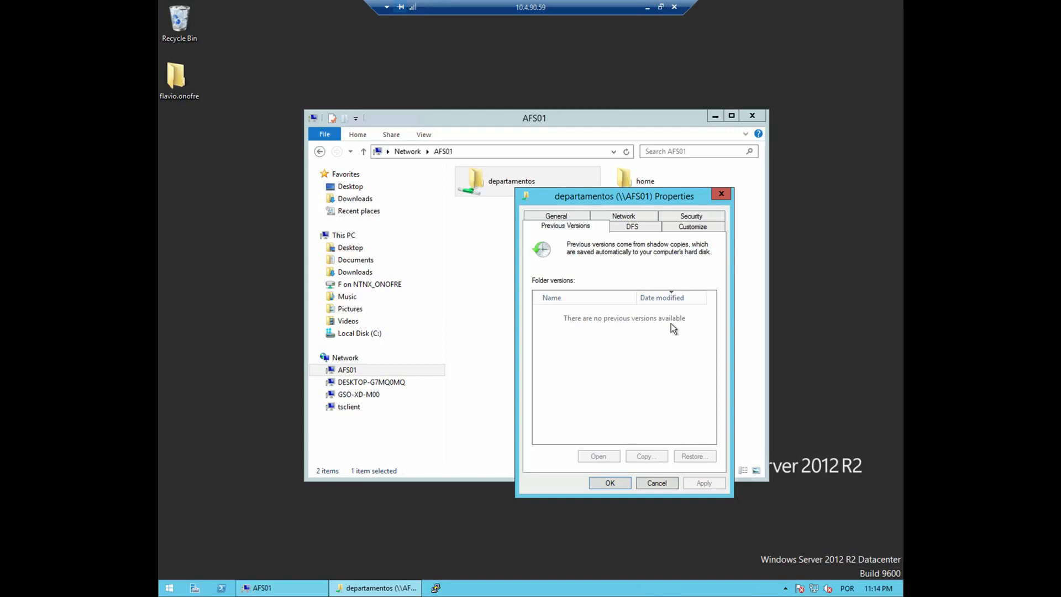
pyautogui.moveTo(641, 208); pyautogui.dragTo(647, 237)
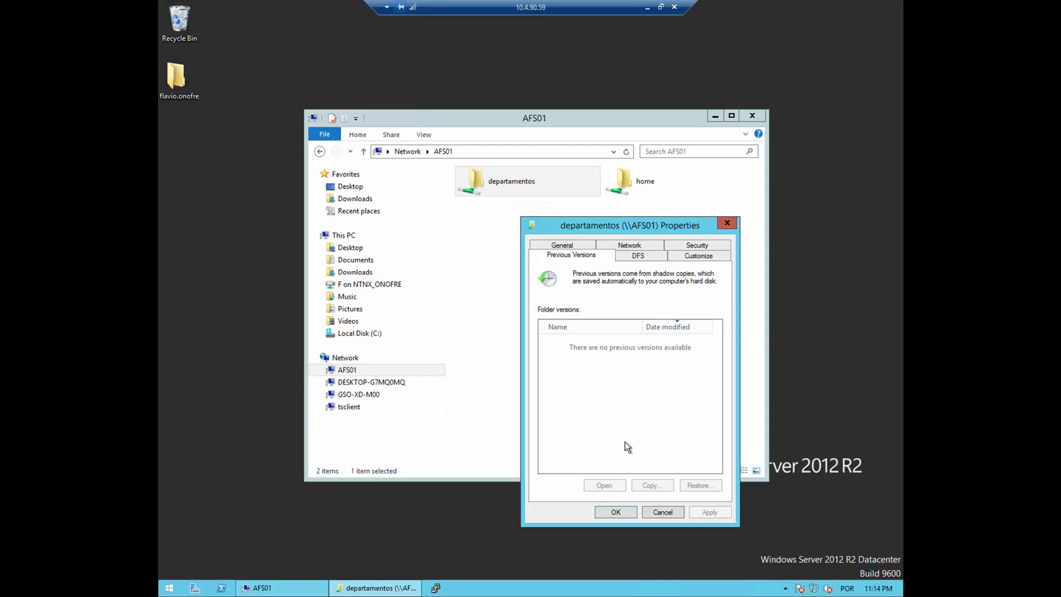
pyautogui.click(661, 512)
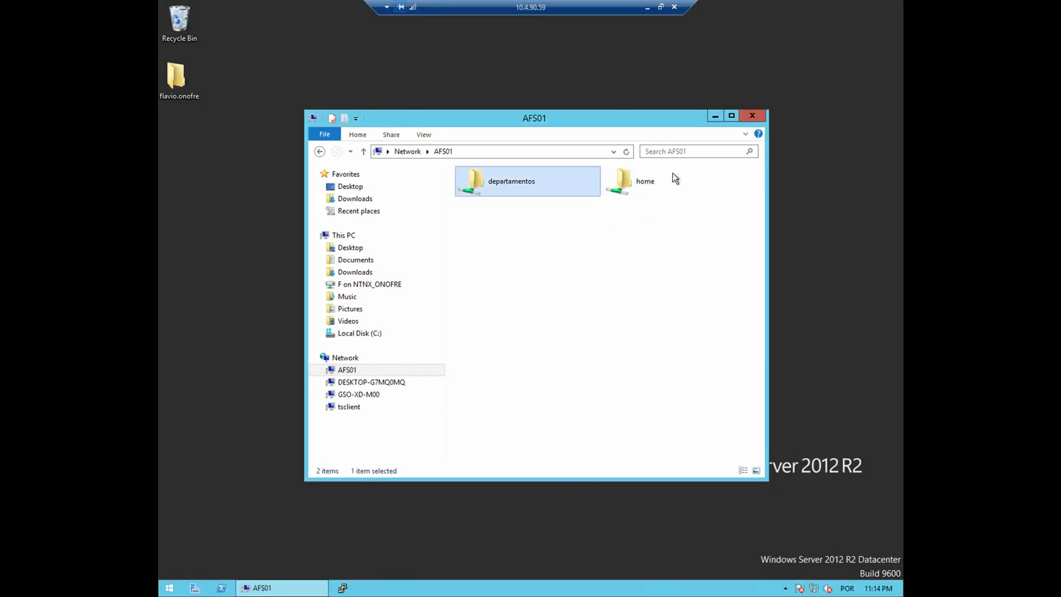
pyautogui.rightClick(519, 181)
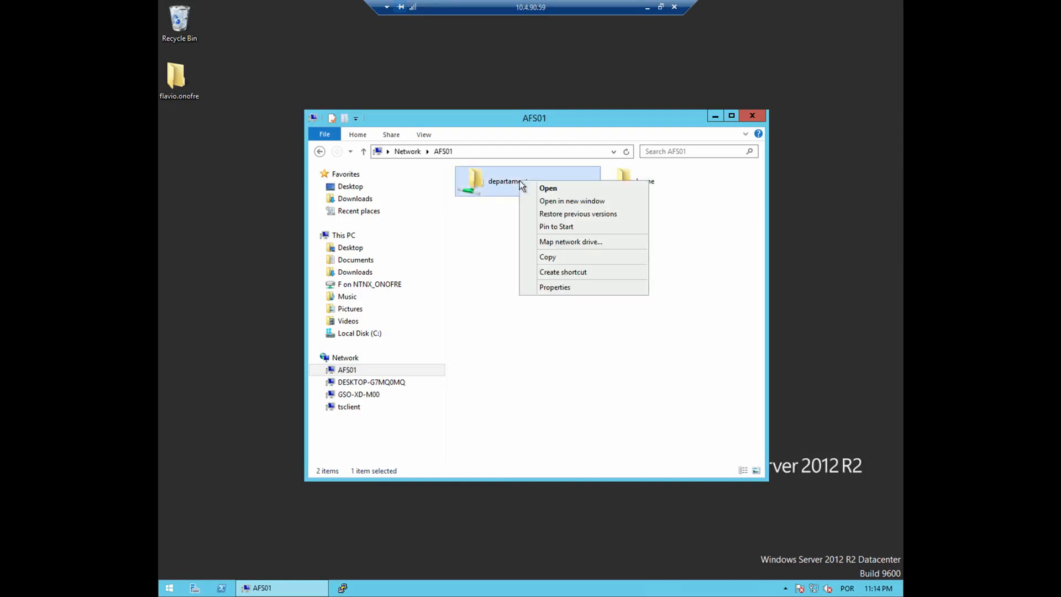
pyautogui.click(550, 288)
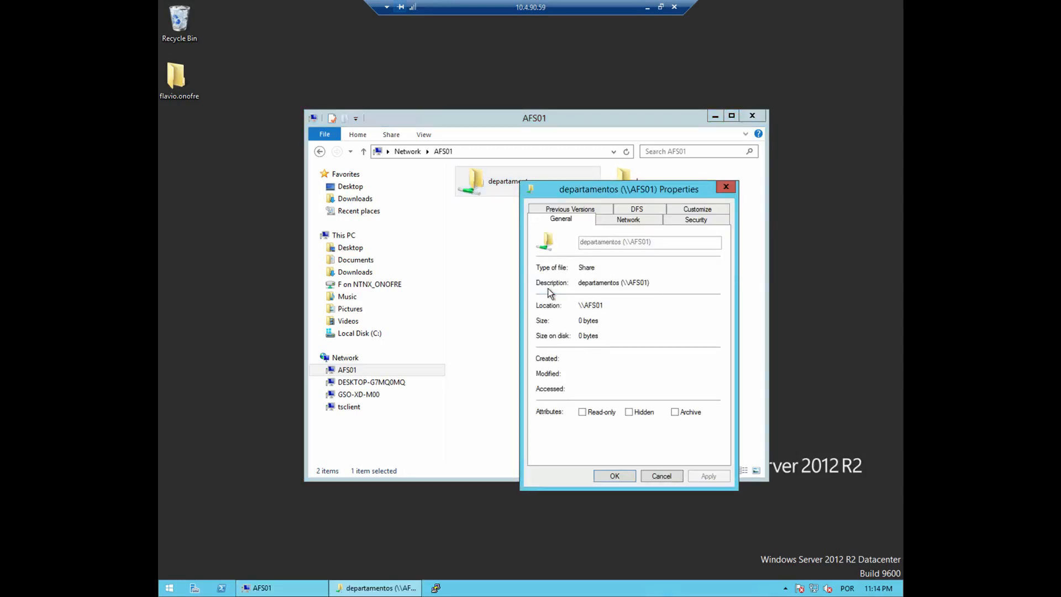
pyautogui.click(643, 213)
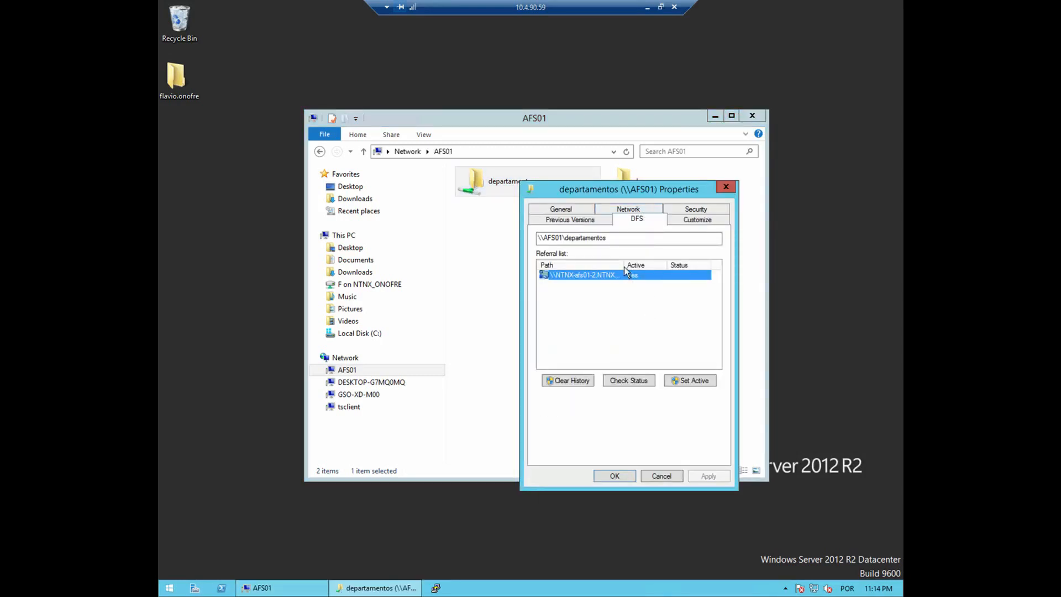
pyautogui.moveTo(625, 265); pyautogui.dragTo(657, 265)
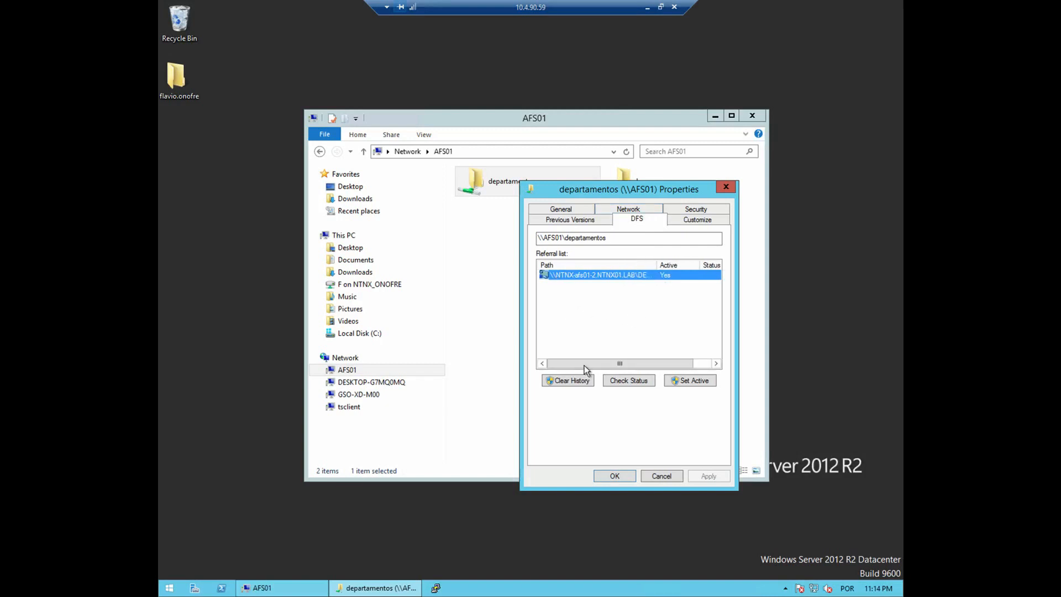
pyautogui.moveTo(592, 365); pyautogui.dragTo(554, 365)
pyautogui.click(662, 477)
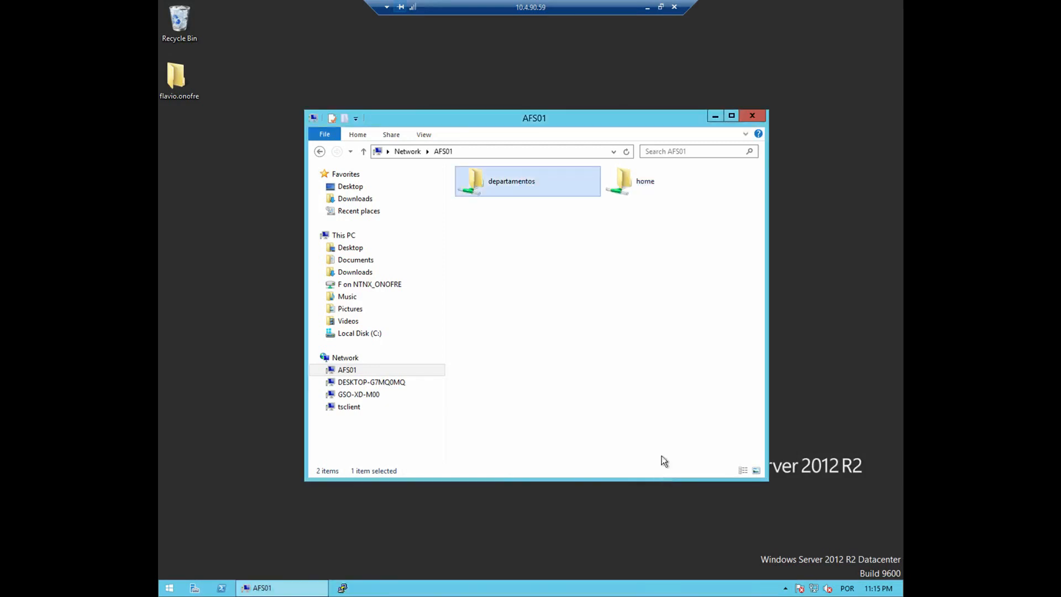
# Check the home share's DFS referral in Properties, then open the empty home share and close Explorer.
pyautogui.rightClick(648, 185)
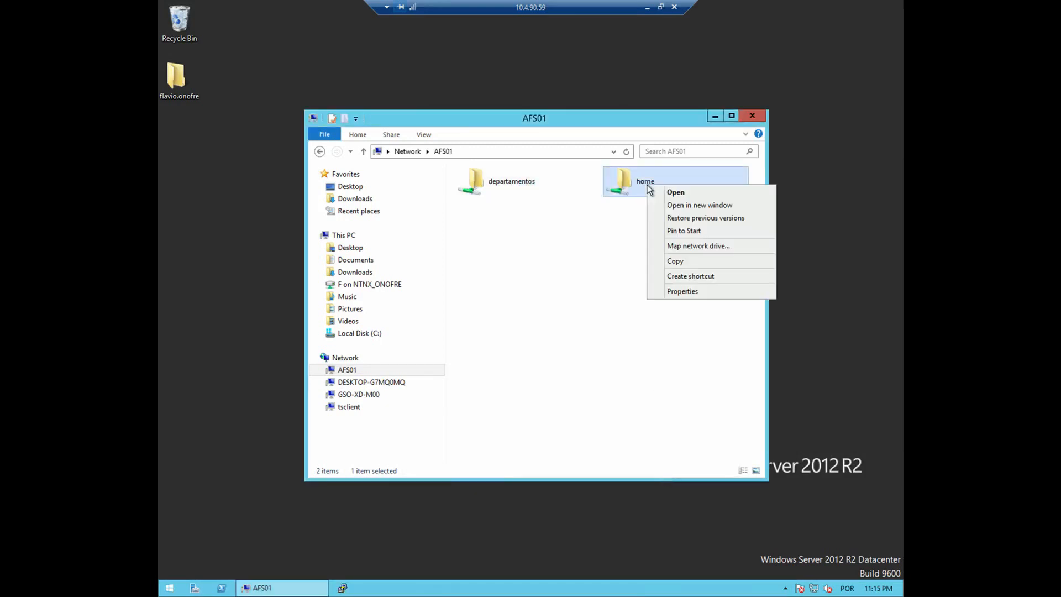
pyautogui.click(682, 294)
pyautogui.moveTo(738, 195); pyautogui.dragTo(561, 231)
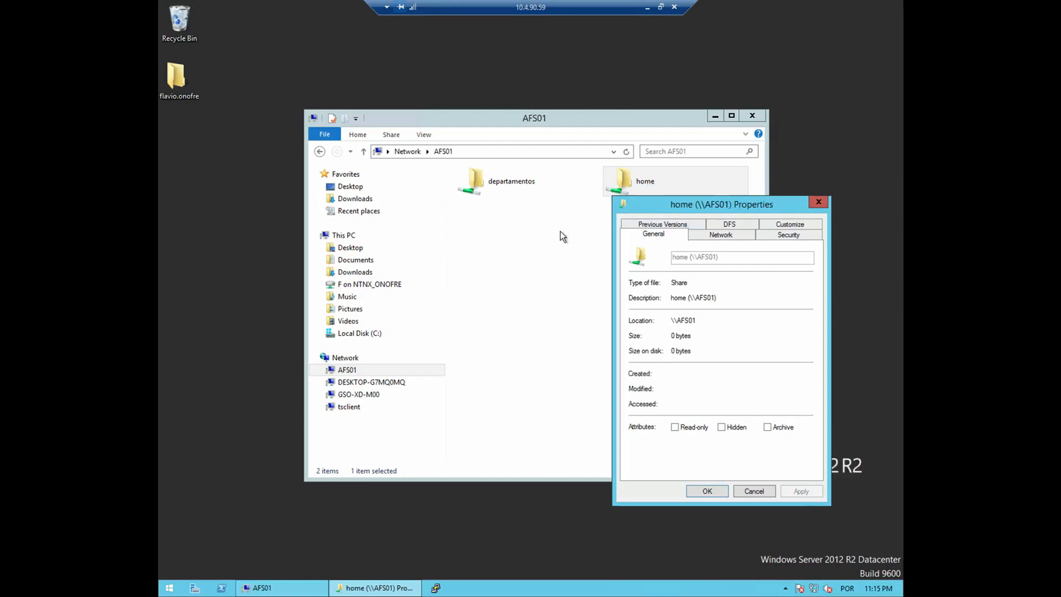
pyautogui.click(596, 249)
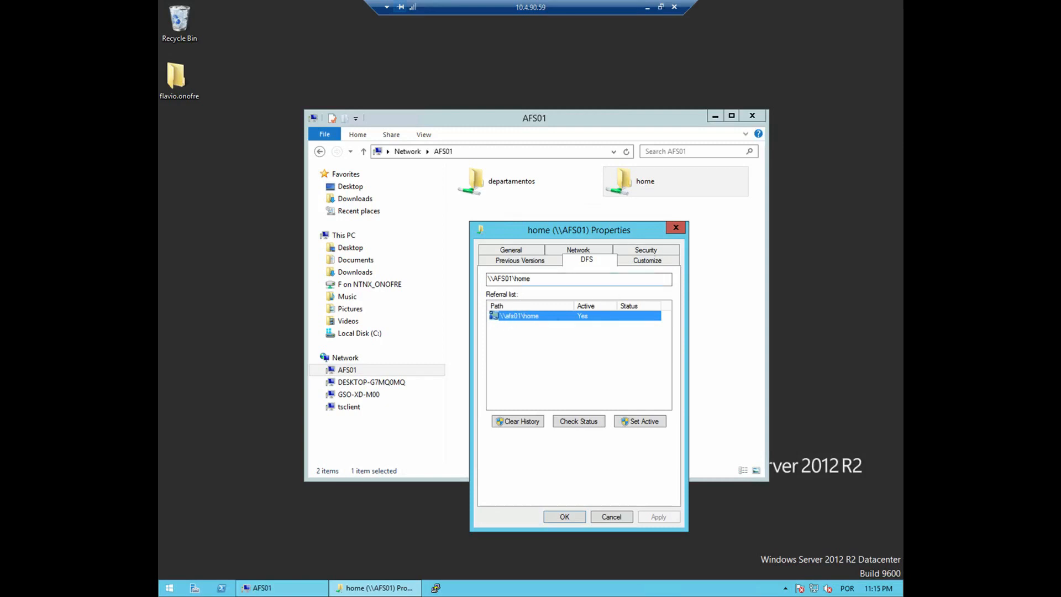
pyautogui.click(676, 227)
pyautogui.doubleClick(637, 189)
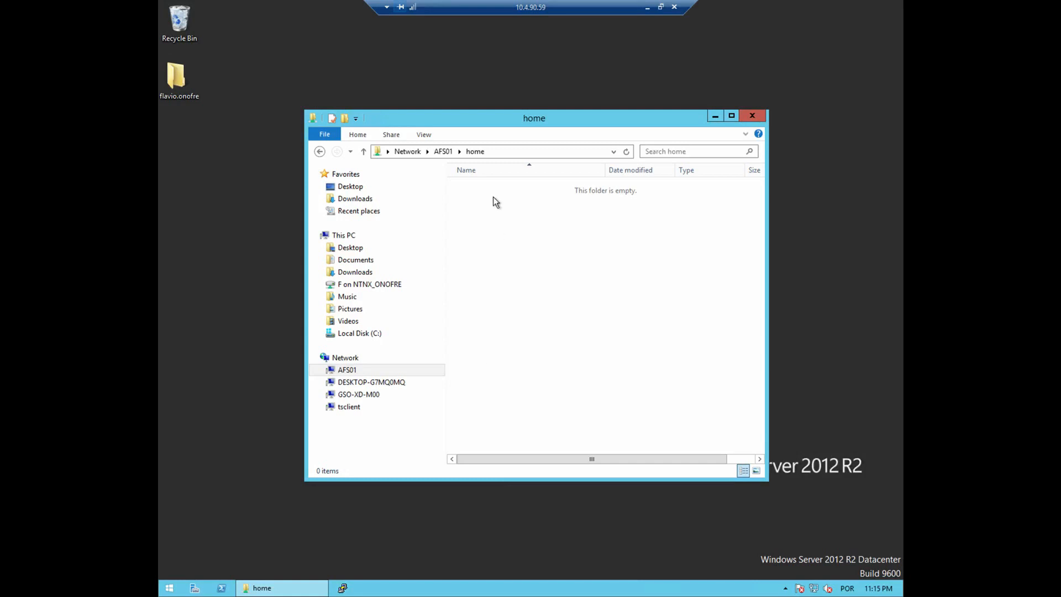
pyautogui.click(753, 116)
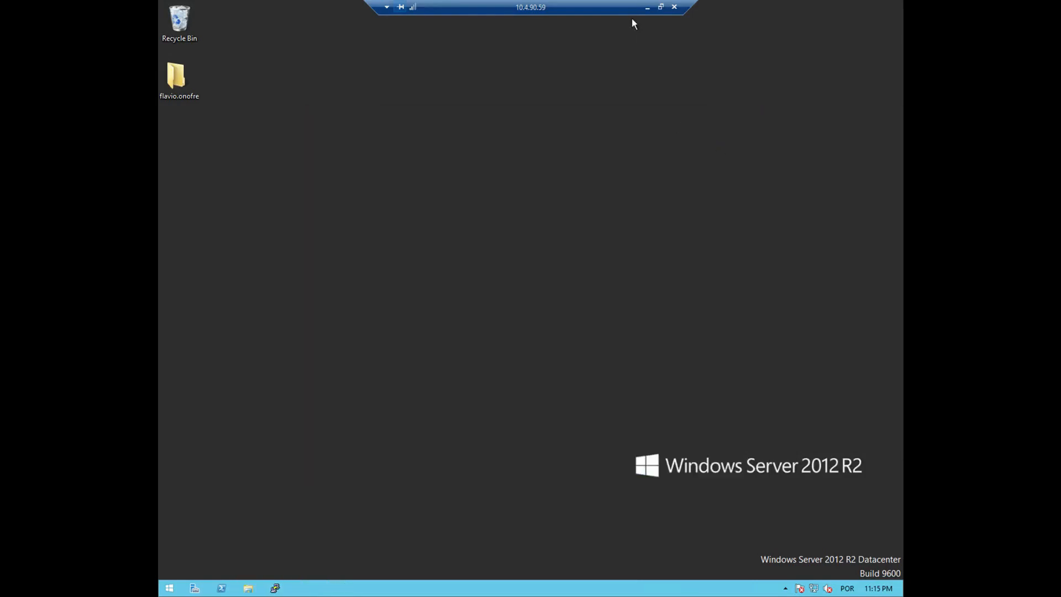
# In Prism, review departamentos' Quota, Antivirus and Usage tabs, then show the home share's details.
pyautogui.click(648, 8)
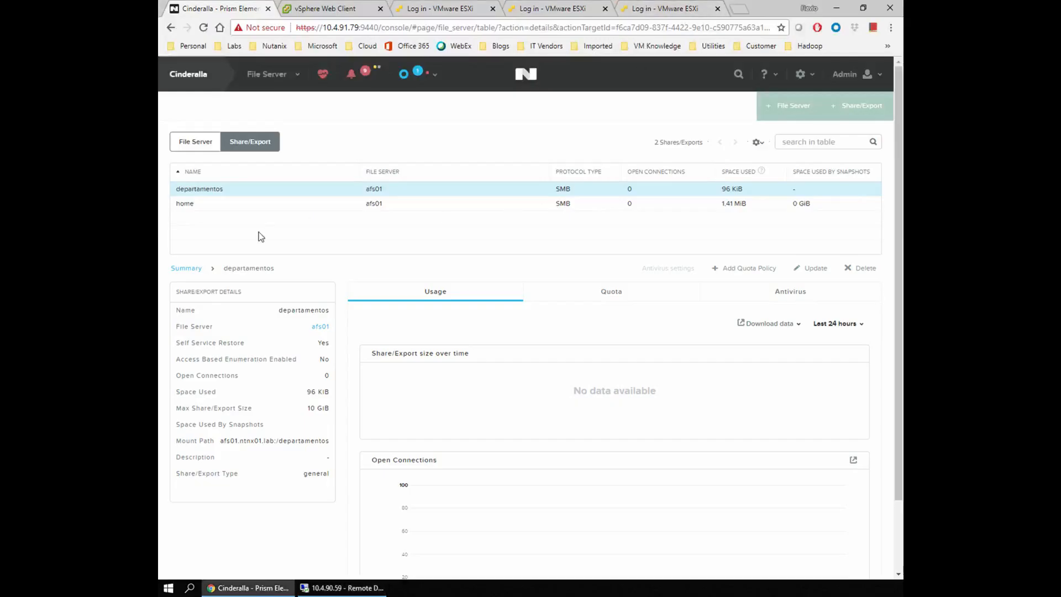
pyautogui.click(203, 145)
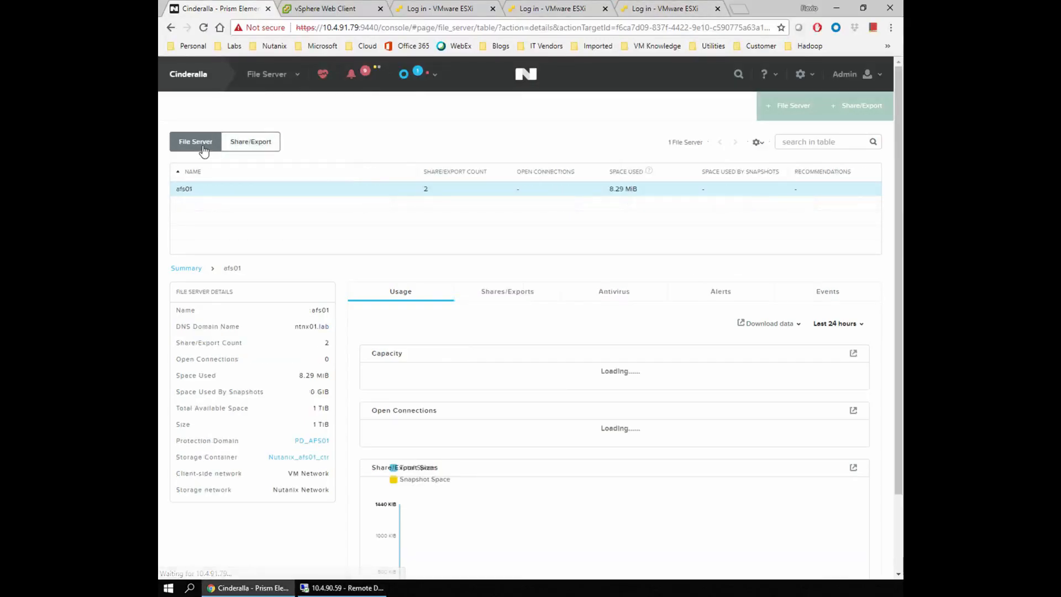
pyautogui.click(253, 144)
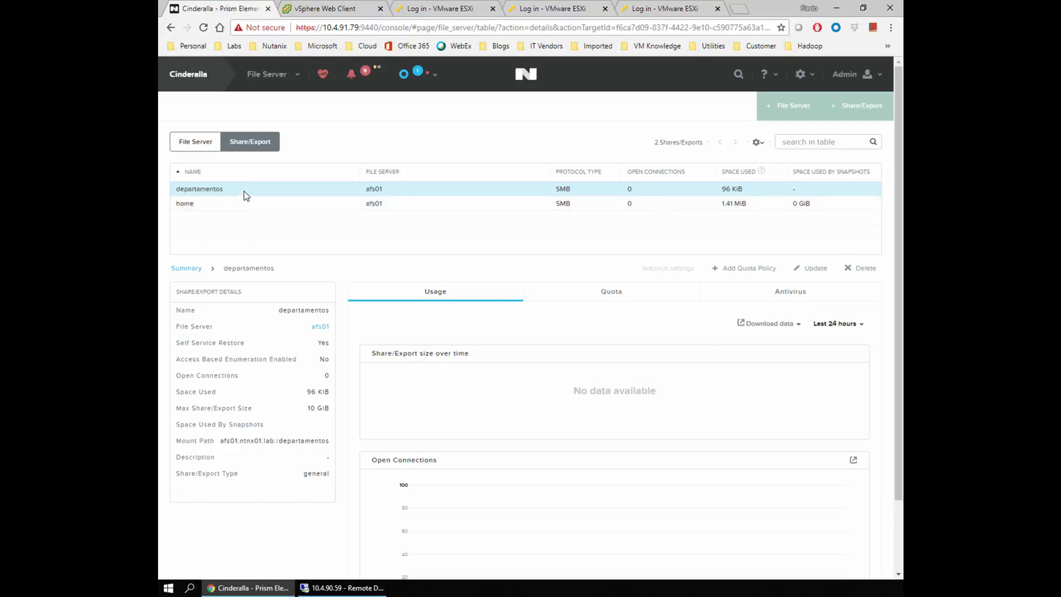
pyautogui.click(611, 295)
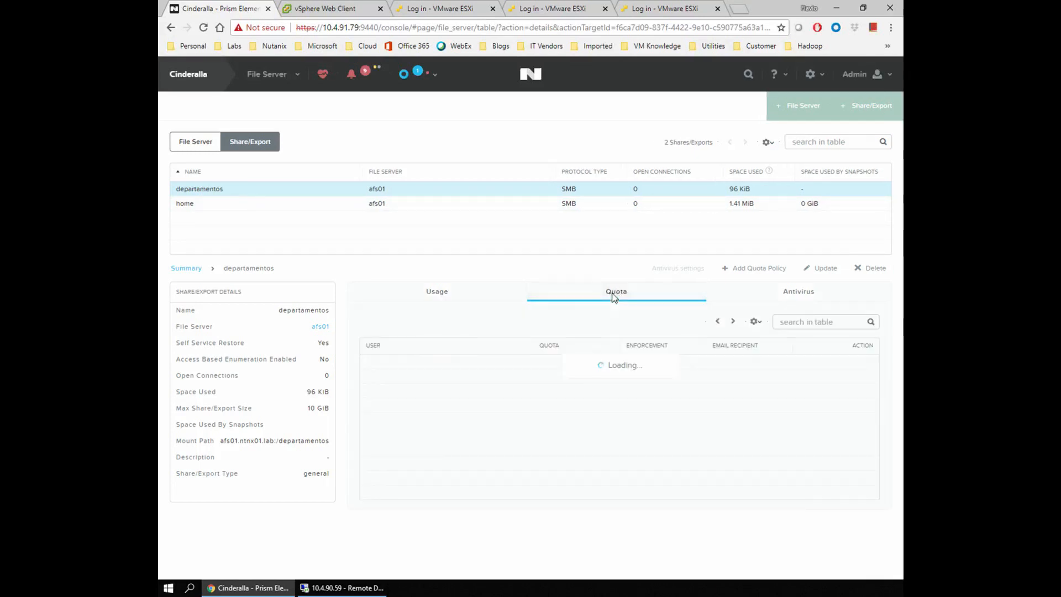
pyautogui.click(808, 295)
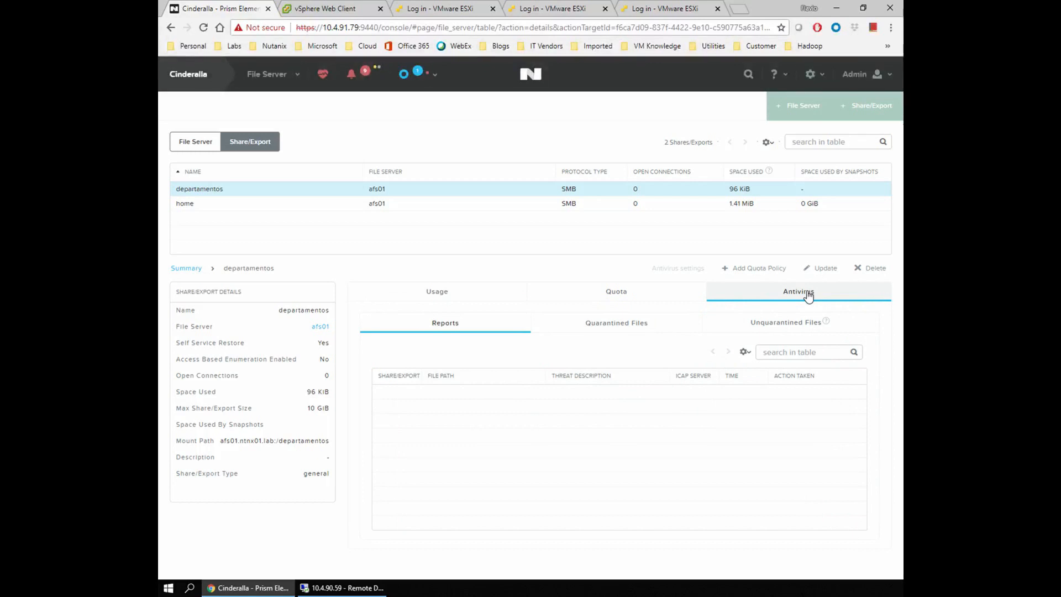
pyautogui.click(621, 294)
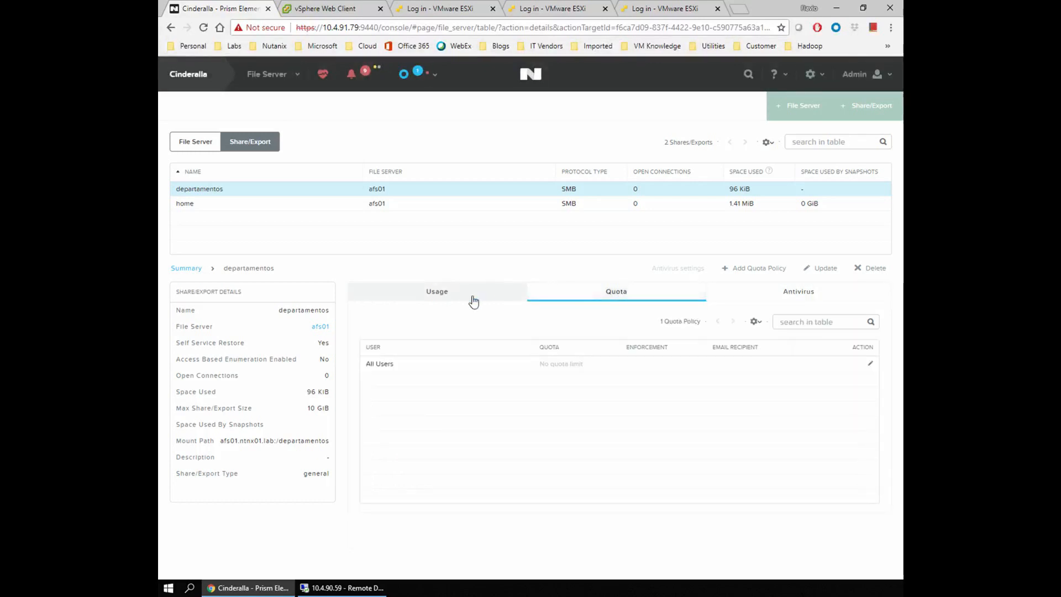
pyautogui.click(434, 293)
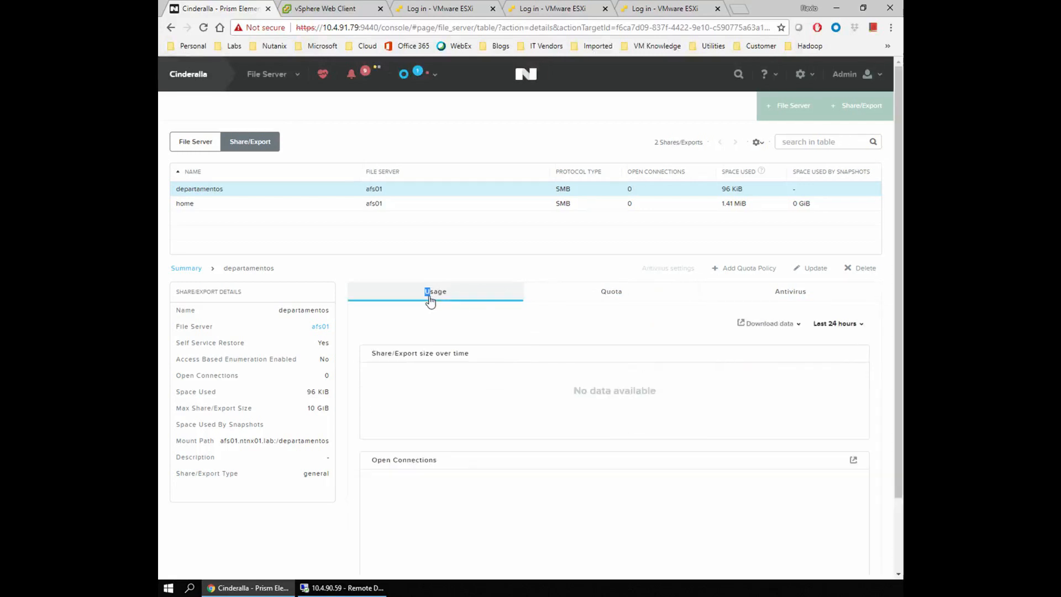
pyautogui.click(606, 296)
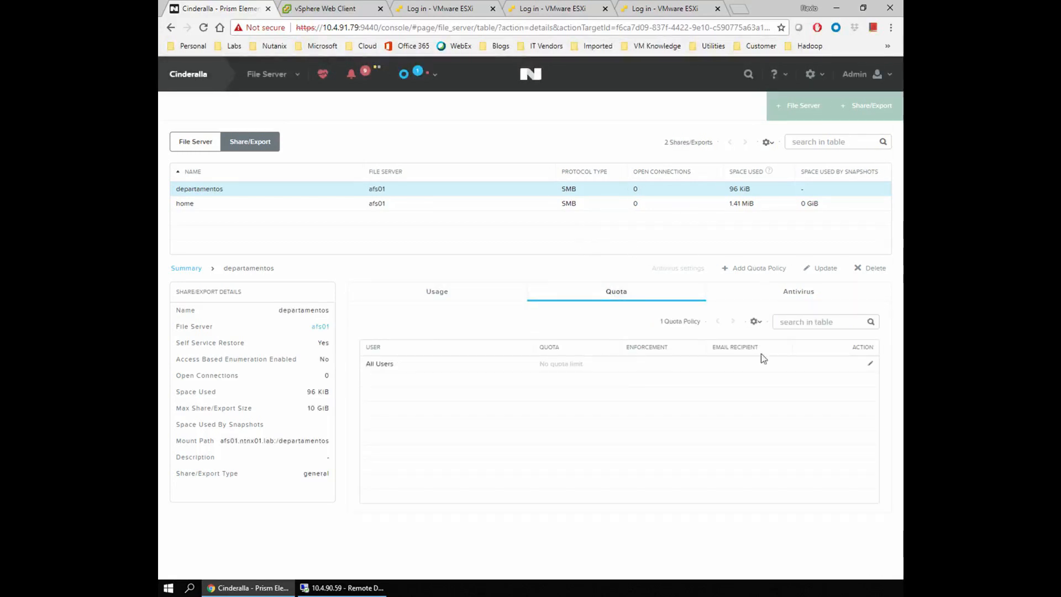
pyautogui.click(399, 205)
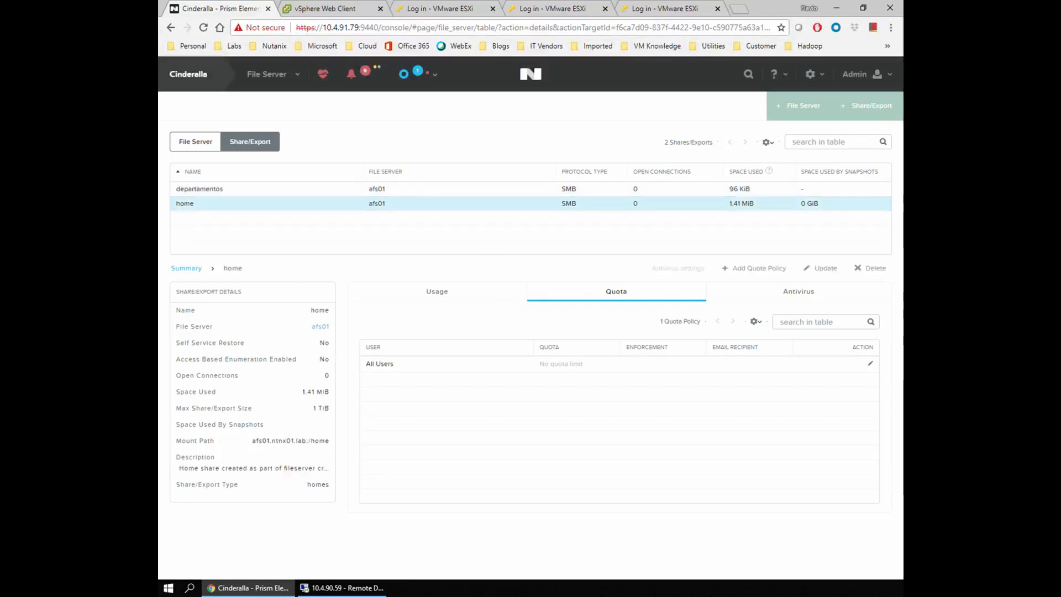